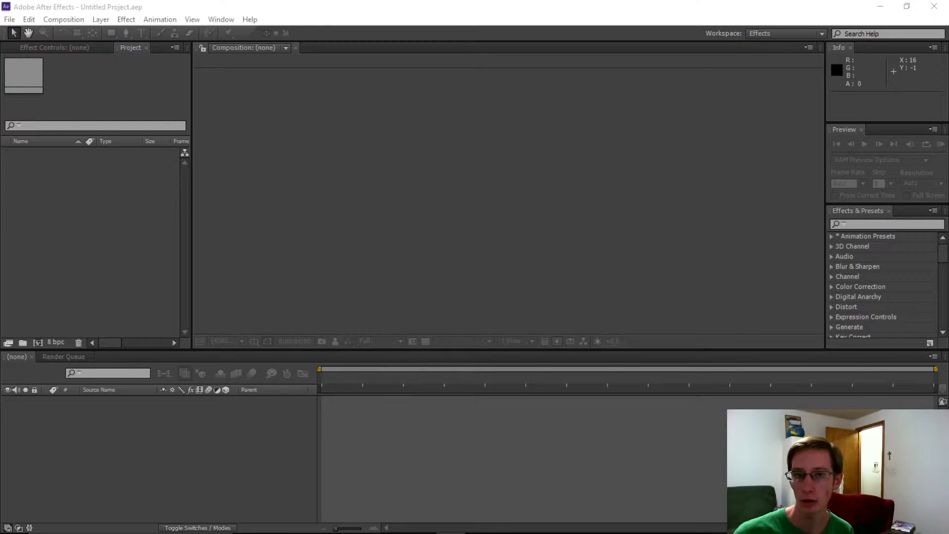
Step: Import the time-lapse photos starting with DSCN0001 from the Original folder as a JPEG sequence
{"action": "left_click", "coordinate": [455, 5]}
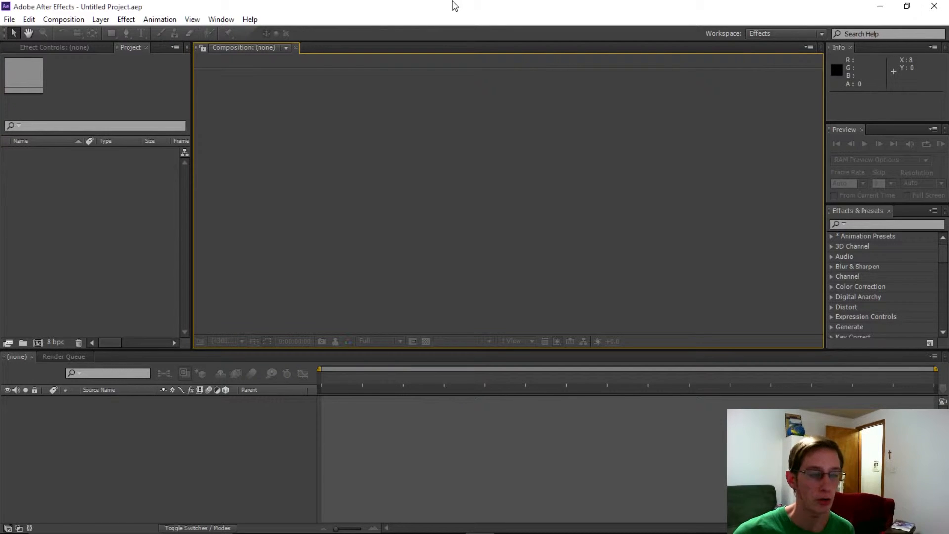
{"action": "left_click", "coordinate": [9, 19]}
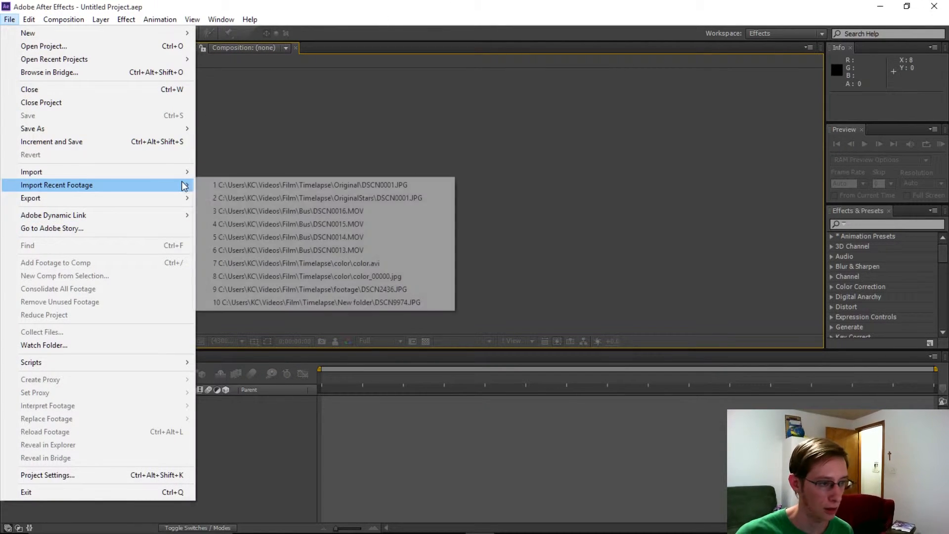
{"action": "left_click", "coordinate": [205, 171]}
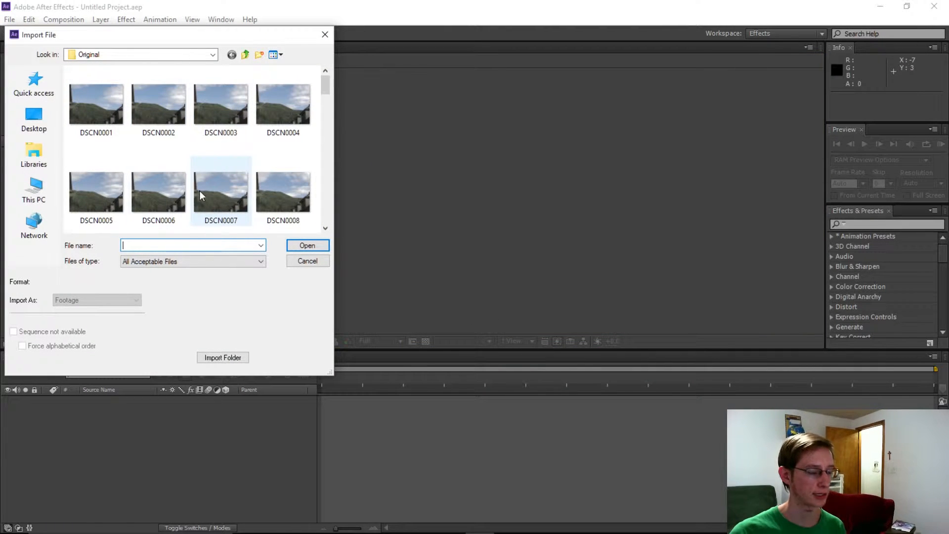
{"action": "left_click", "coordinate": [91, 106]}
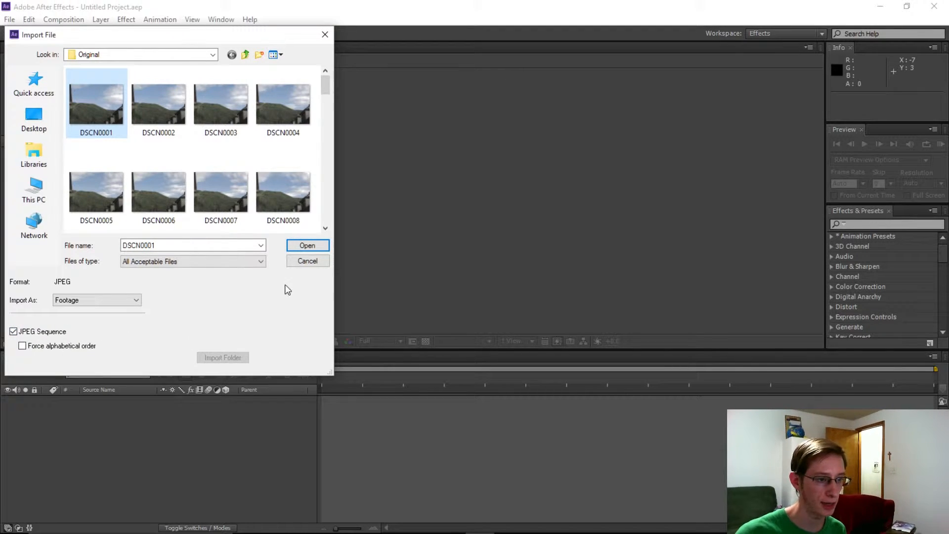
{"action": "left_click", "coordinate": [307, 246]}
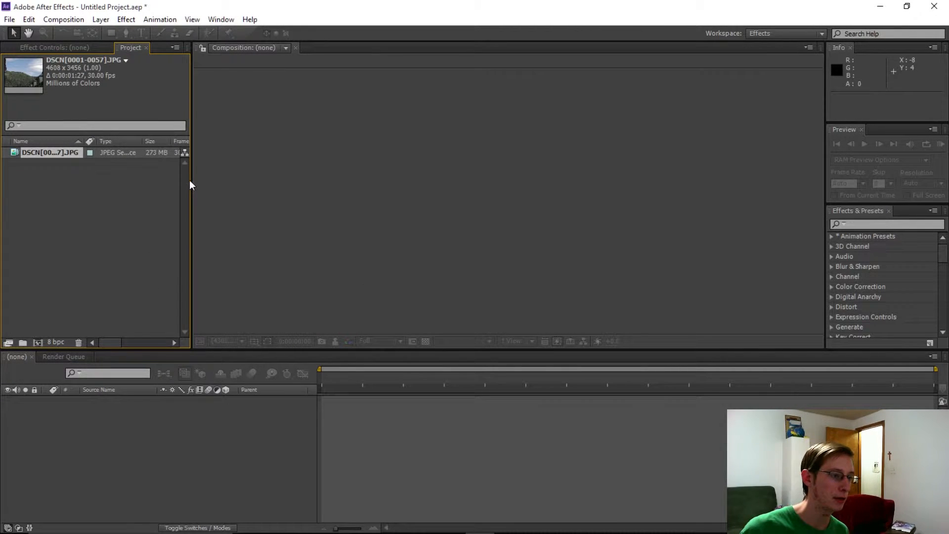
Step: Widen the project area to show the footage details and set the sequence's assumed frame rate to 10 frames per second
{"action": "left_click_drag", "start_coordinate": [192, 178], "coordinate": [309, 173]}
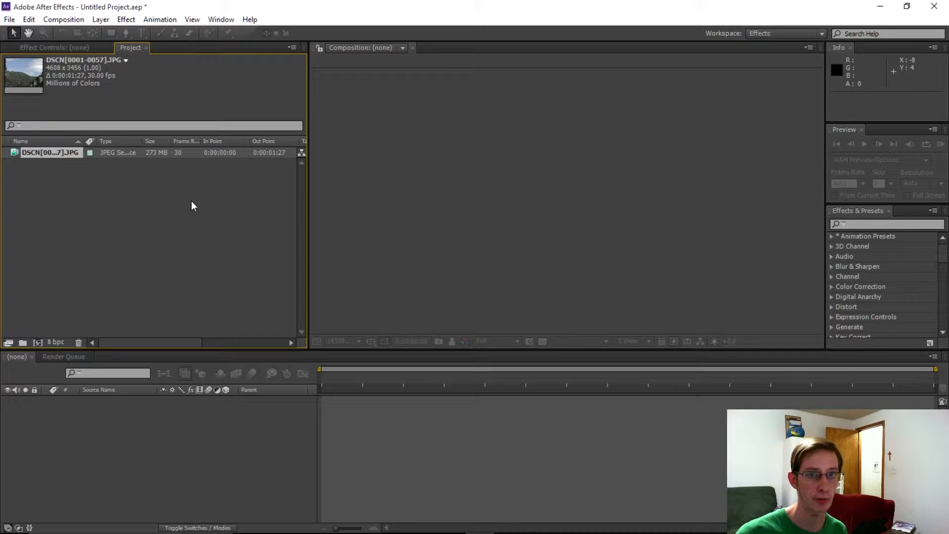
{"action": "left_click", "coordinate": [10, 20]}
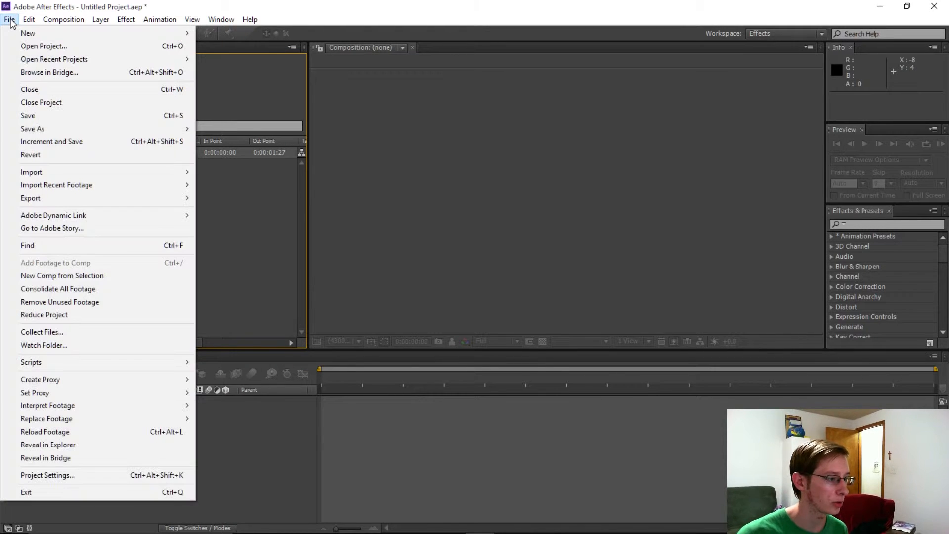
{"action": "mouse_move", "coordinate": [164, 407]}
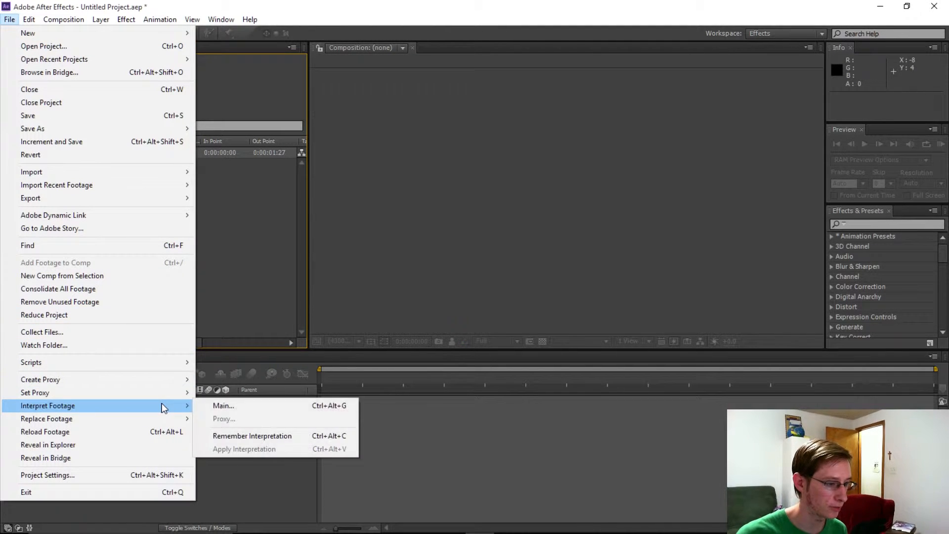
{"action": "left_click", "coordinate": [226, 404]}
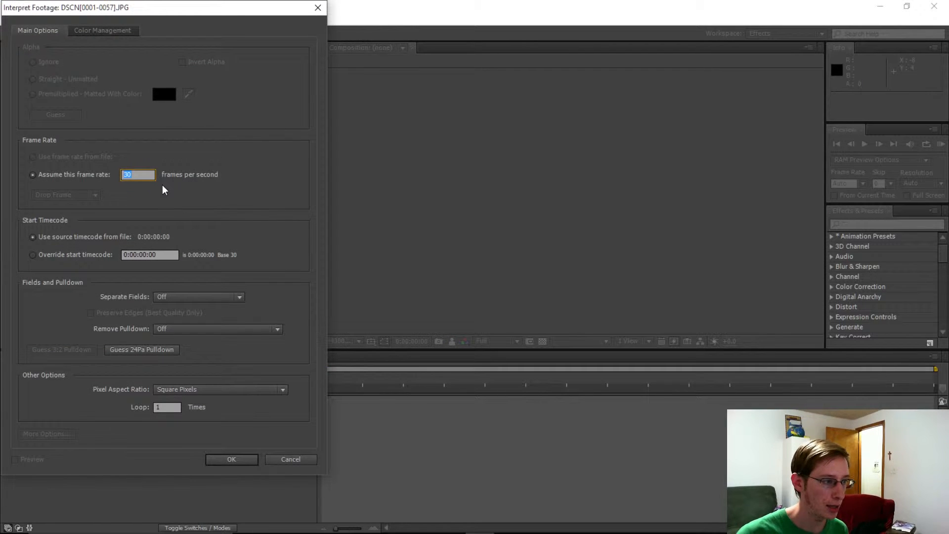
{"action": "type", "text": "10"}
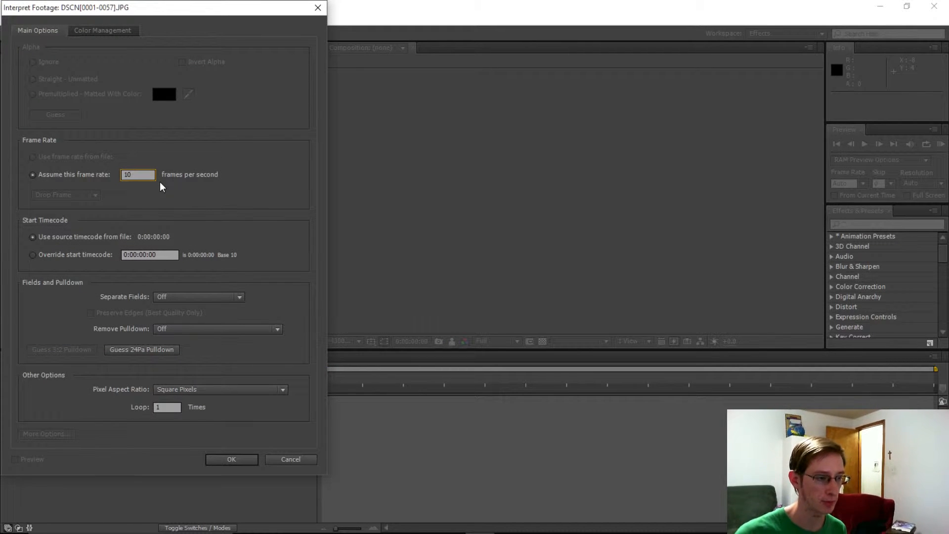
{"action": "left_click", "coordinate": [259, 458]}
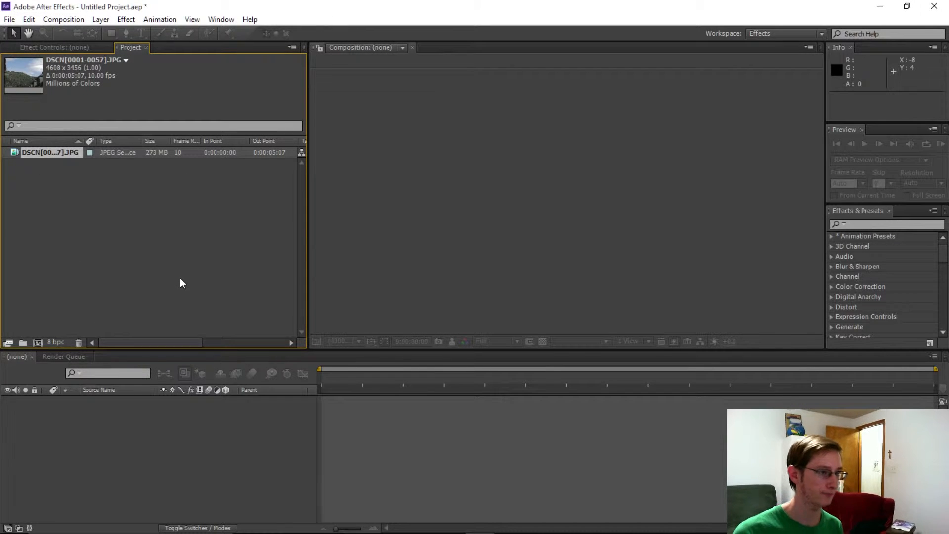
Step: Create a 3840 x 2160, 10 fps, 10-second composition, place the JPEG sequence at its start, and move the current time to 0:00:01:01
{"action": "left_click", "coordinate": [73, 22]}
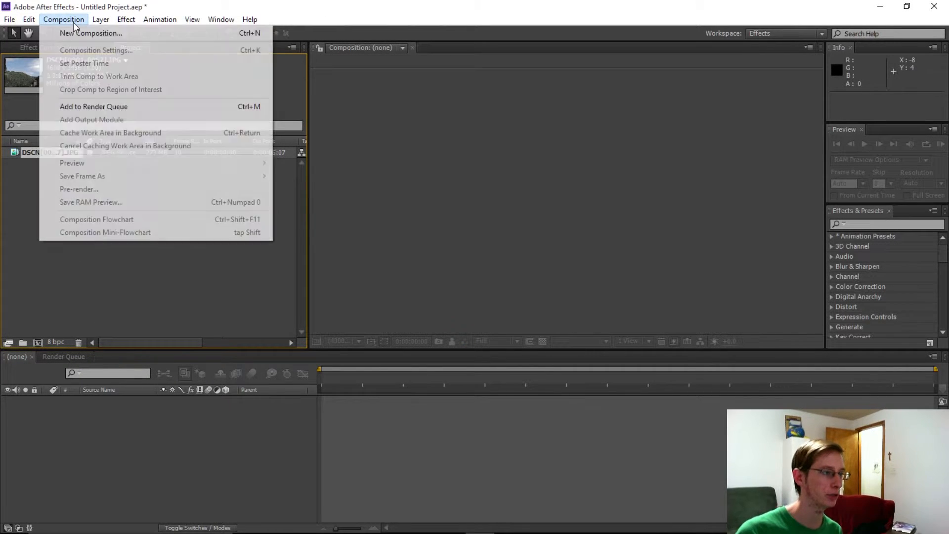
{"action": "left_click", "coordinate": [88, 32]}
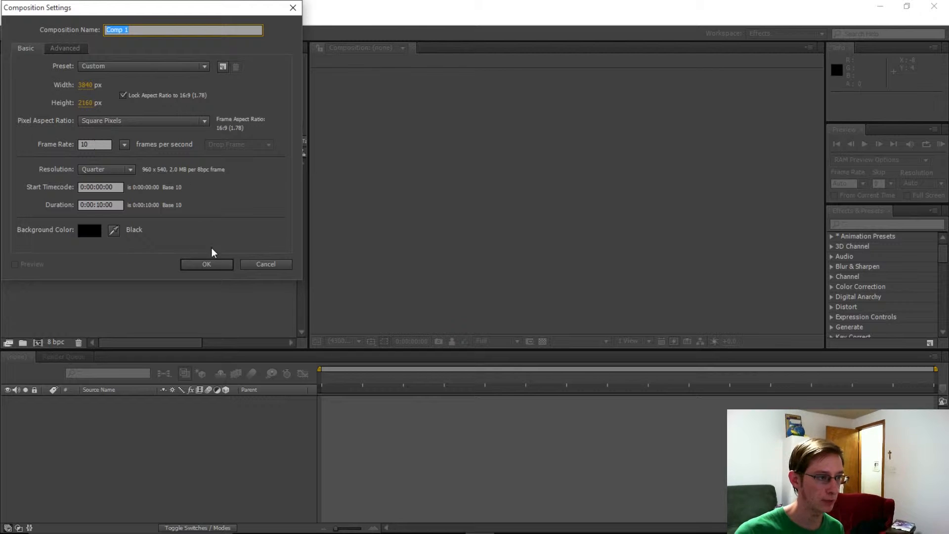
{"action": "left_click", "coordinate": [207, 266]}
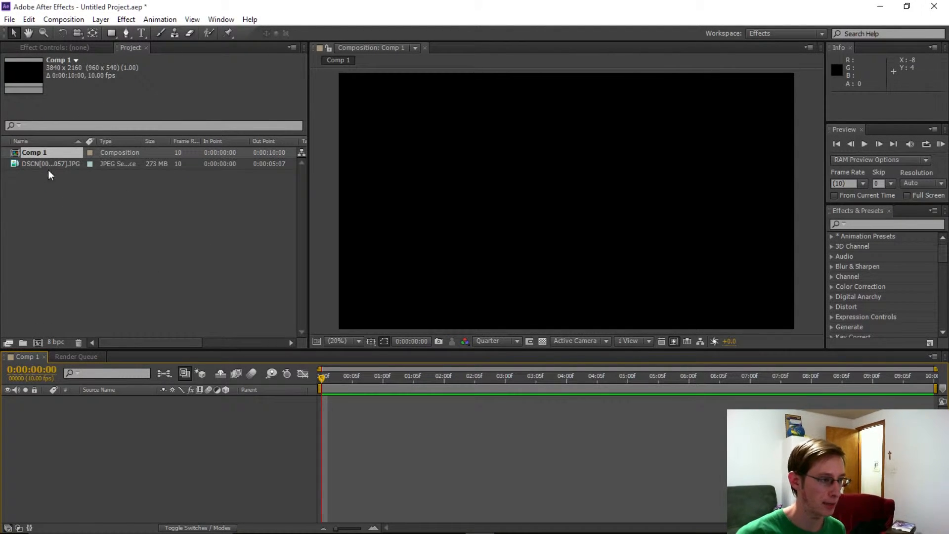
{"action": "left_click_drag", "start_coordinate": [46, 158], "coordinate": [340, 403]}
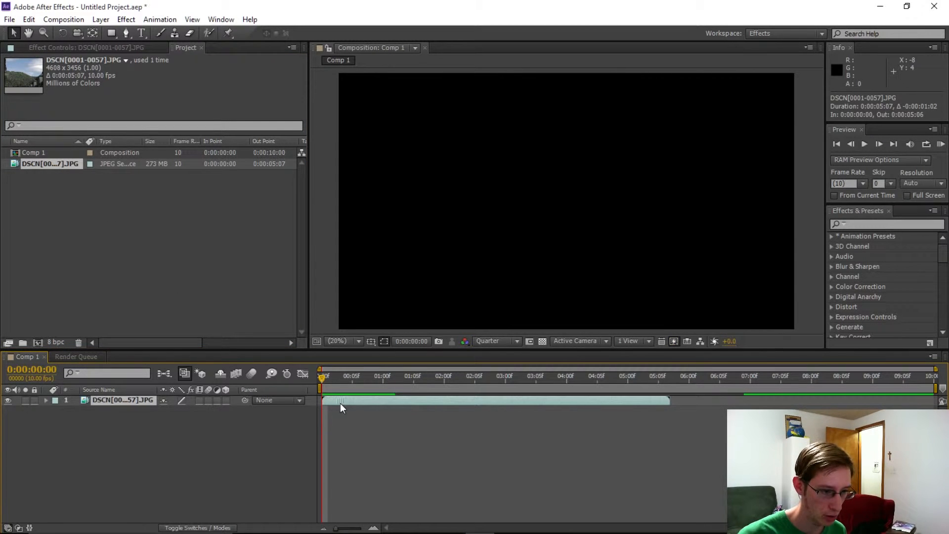
{"action": "left_click", "coordinate": [387, 379]}
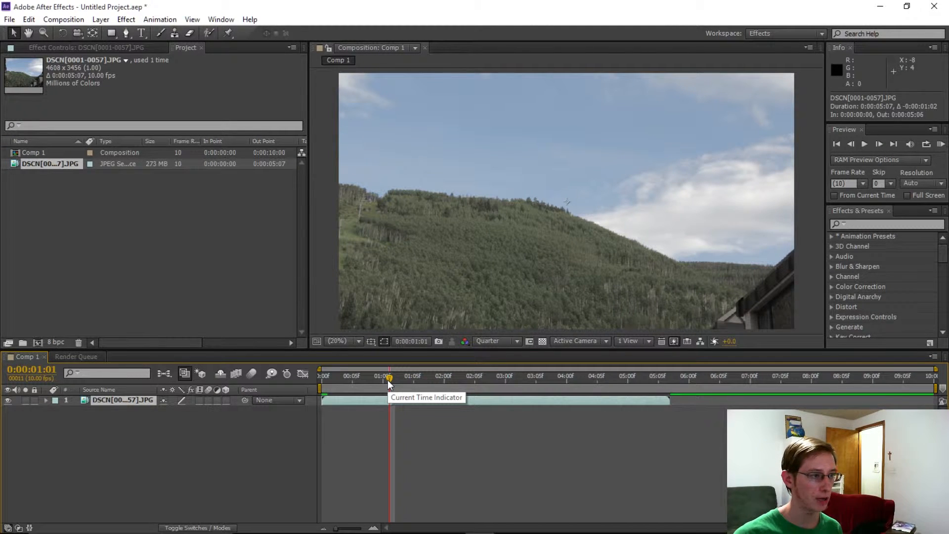
Step: Apply the Instant 4K effect to the JPEG sequence layer with the output size Fit To Comp Width
{"action": "left_click", "coordinate": [142, 49]}
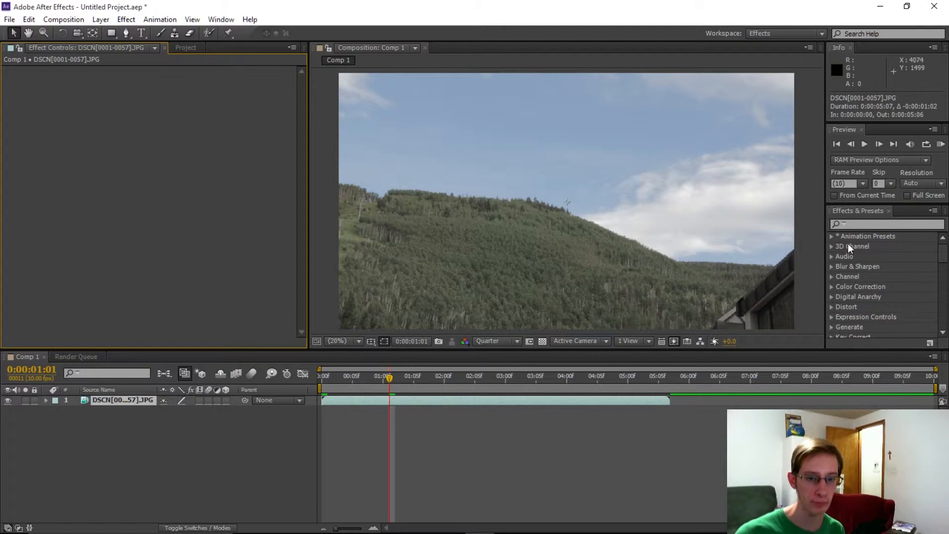
{"action": "left_click", "coordinate": [881, 223]}
{"action": "type", "text": "insta"}
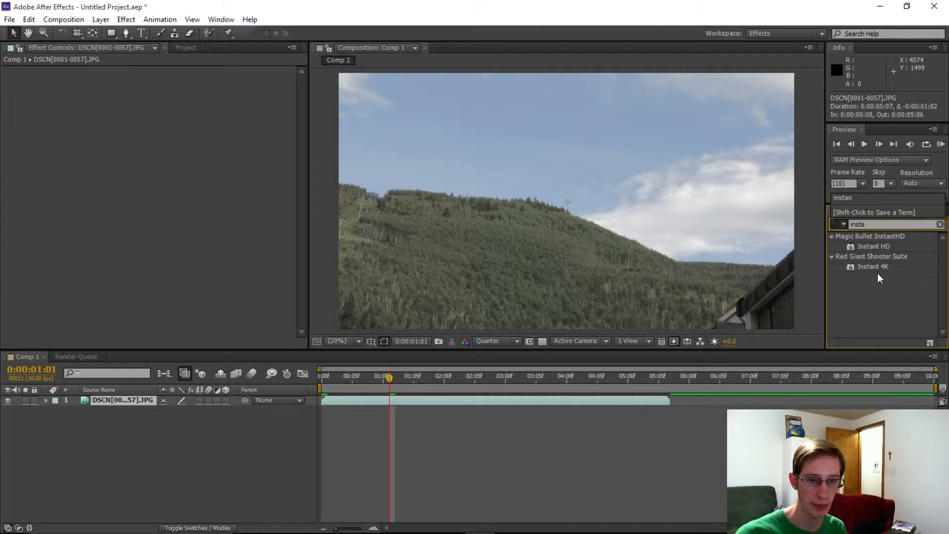
{"action": "left_click_drag", "start_coordinate": [880, 268], "coordinate": [112, 398]}
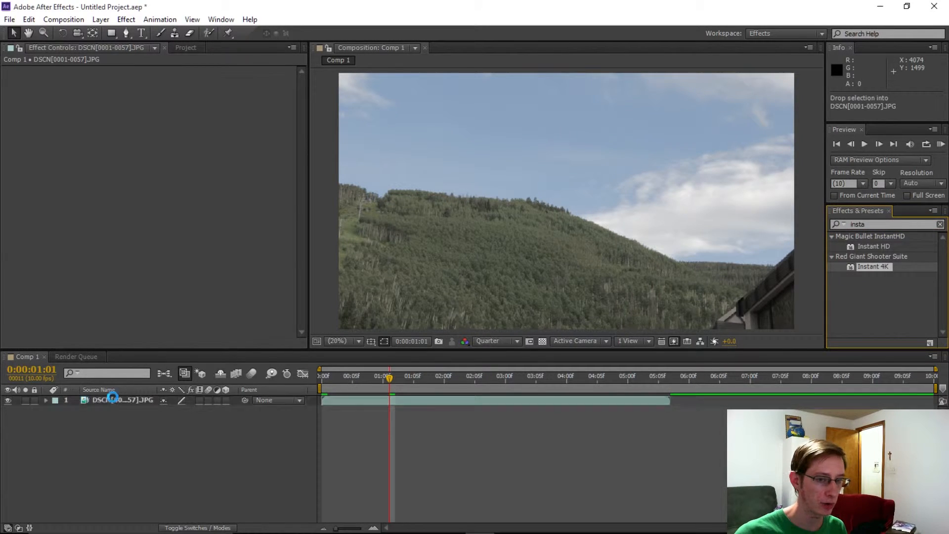
{"action": "left_click", "coordinate": [853, 302]}
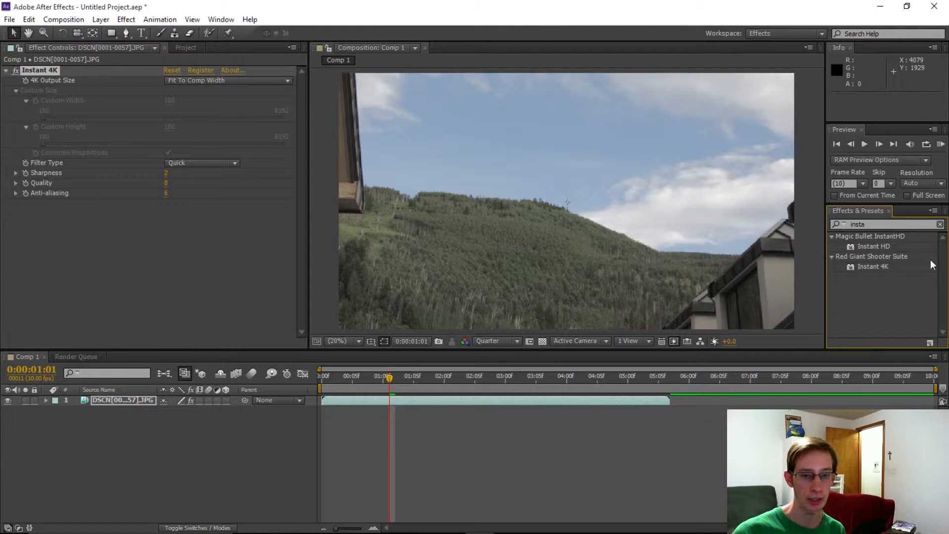
{"action": "left_click", "coordinate": [939, 224]}
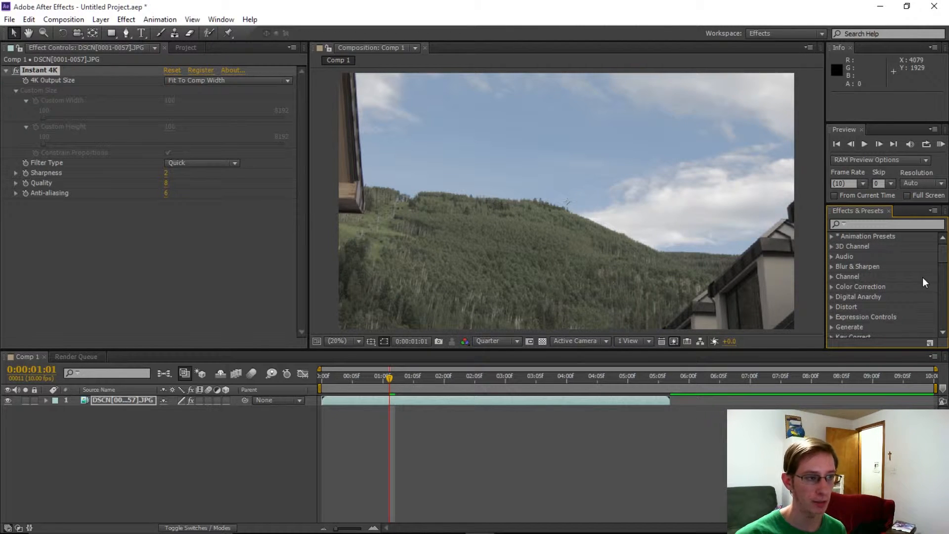
{"action": "left_click", "coordinate": [244, 80]}
{"action": "left_click", "coordinate": [243, 106]}
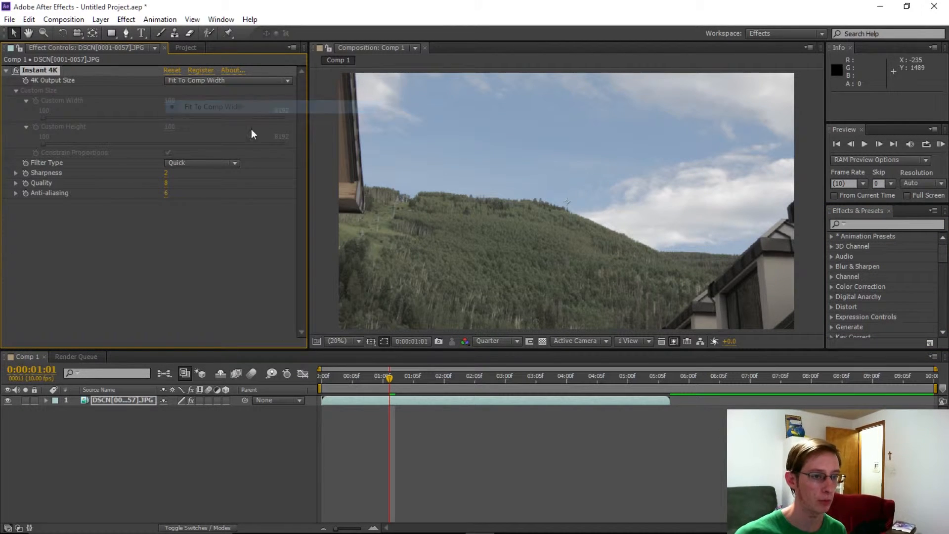
Step: Compare the frame with Instant 4K disabled and enabled, leaving the effect on with its settings collapsed
{"action": "left_click", "coordinate": [16, 70]}
{"action": "left_click", "coordinate": [16, 70]}
{"action": "left_click", "coordinate": [16, 70]}
{"action": "left_click", "coordinate": [17, 70]}
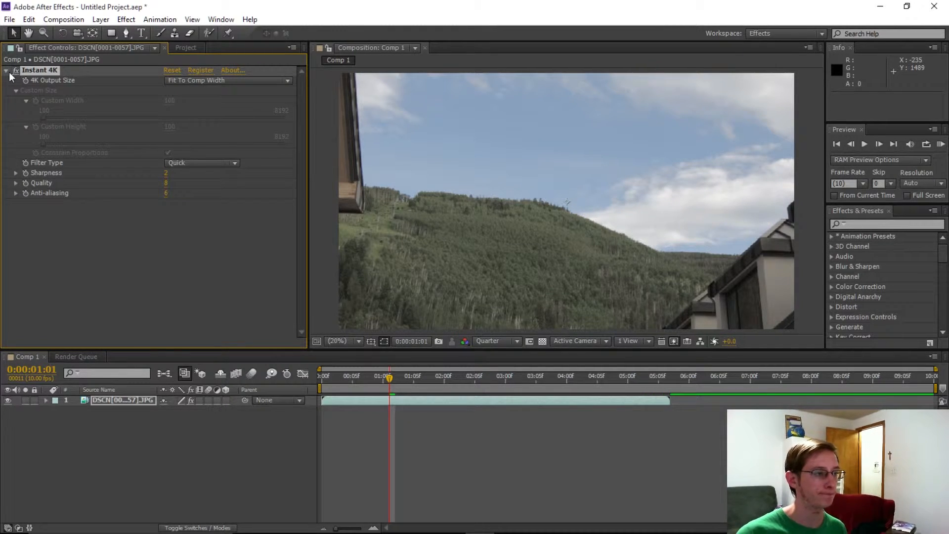
{"action": "left_click", "coordinate": [6, 71]}
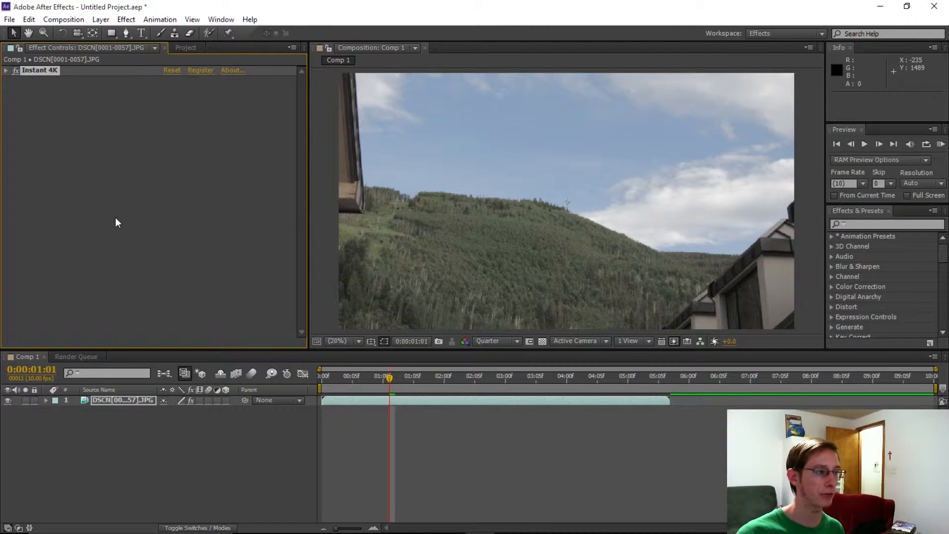
{"action": "left_click", "coordinate": [115, 218]}
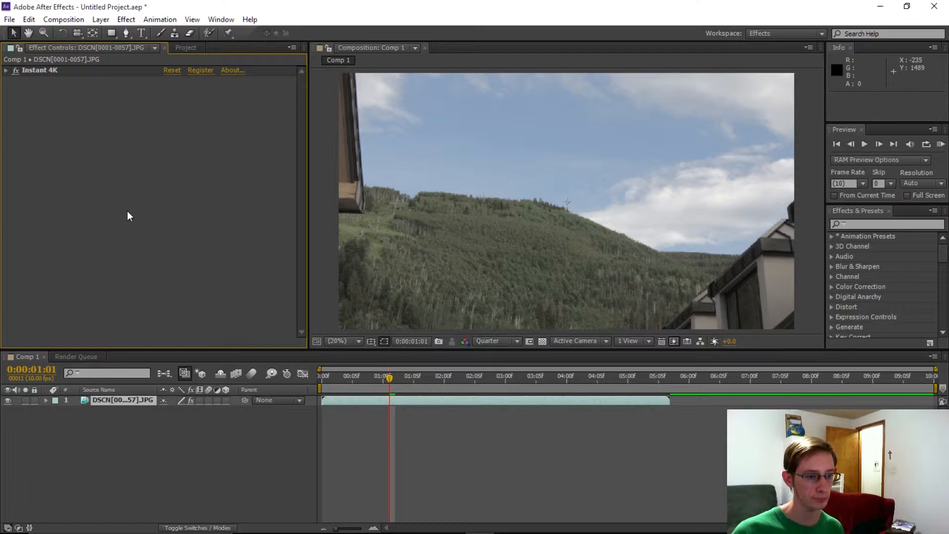
Step: Apply Warp Stabilizer to the JPEG sequence layer, set its warning to Never Again, and choose No Motion as the result
{"action": "left_click", "coordinate": [900, 225]}
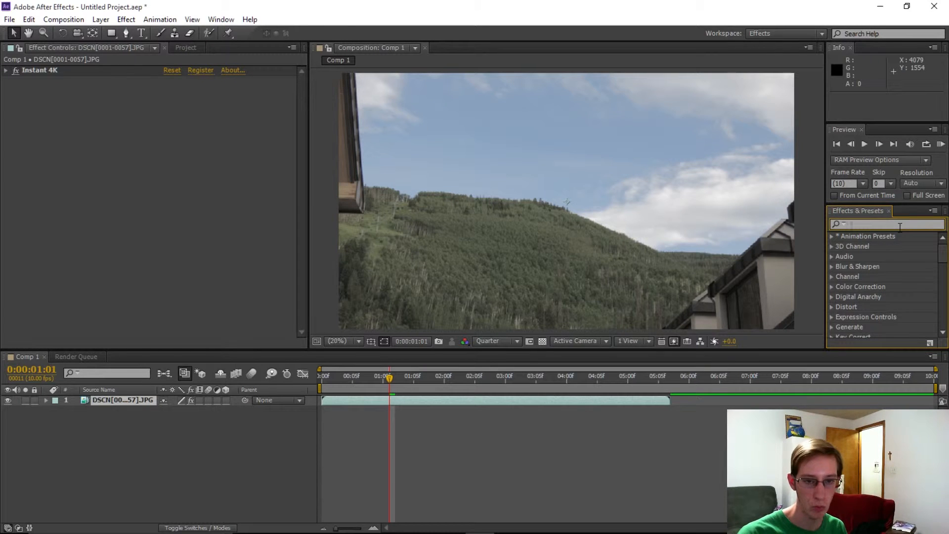
{"action": "type", "text": "warp s"}
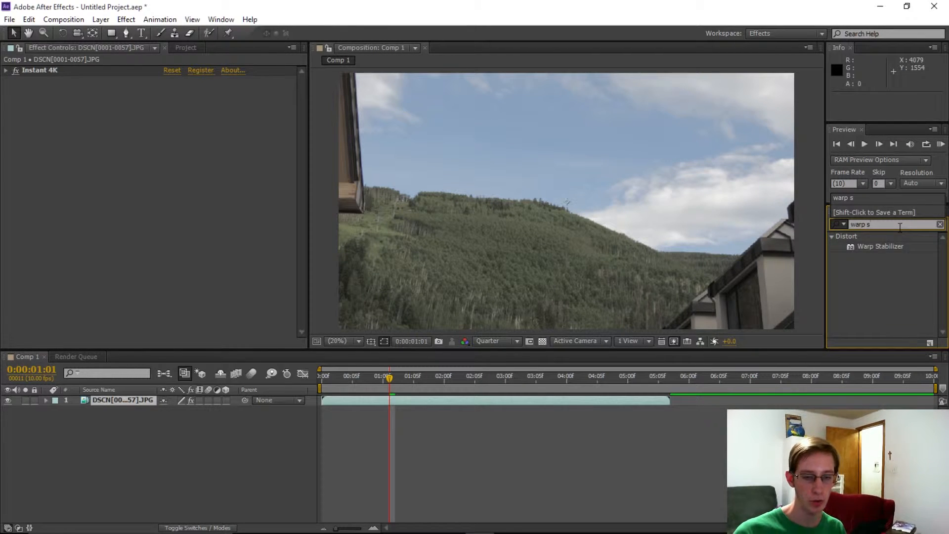
{"action": "left_click_drag", "start_coordinate": [877, 245], "coordinate": [94, 399]}
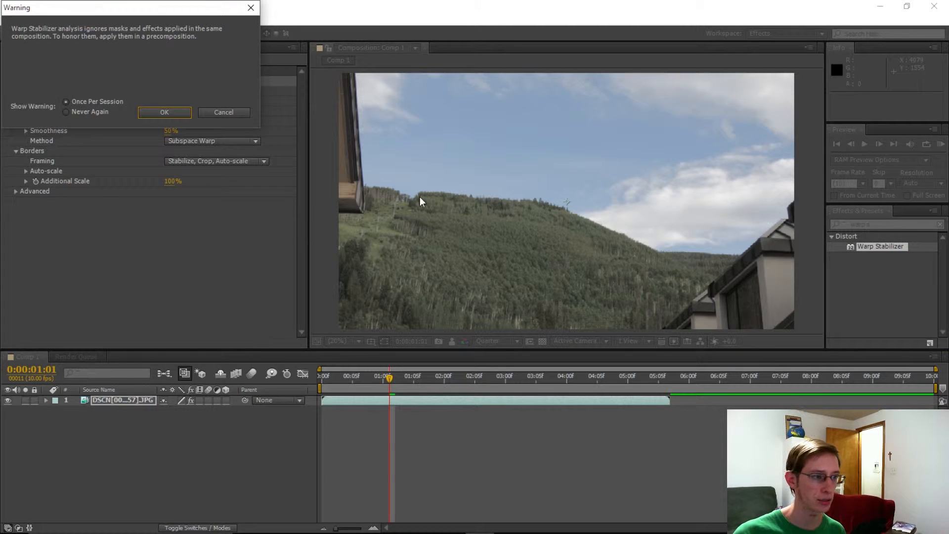
{"action": "left_click", "coordinate": [97, 113]}
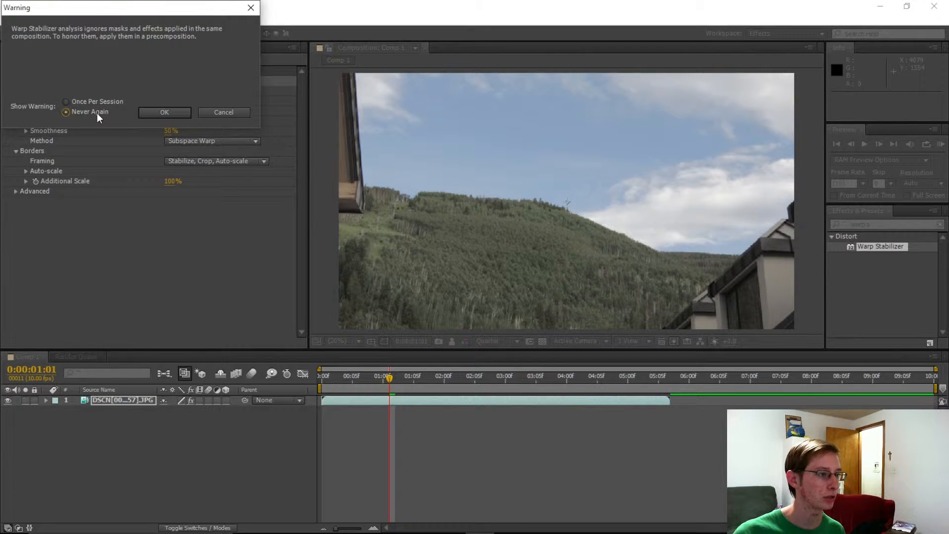
{"action": "left_click", "coordinate": [143, 113]}
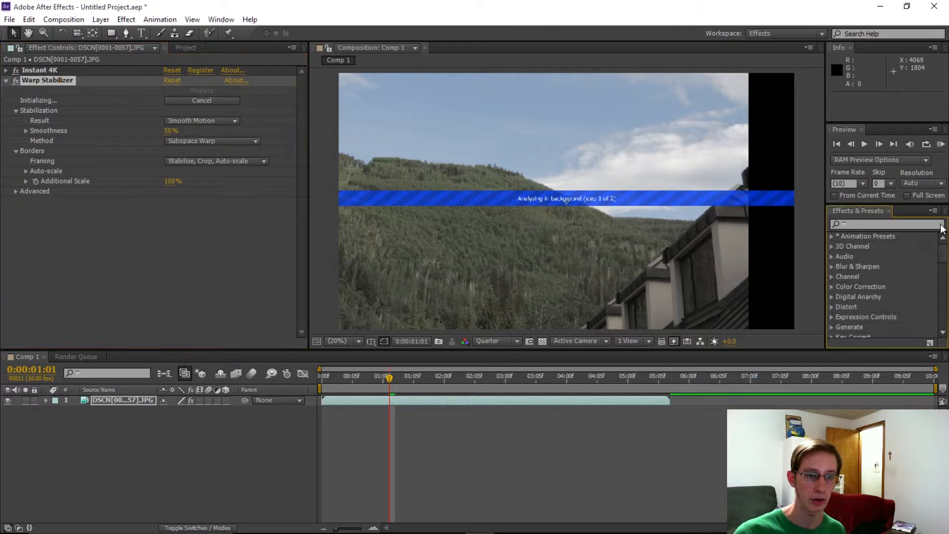
{"action": "left_click", "coordinate": [207, 122]}
{"action": "left_click", "coordinate": [206, 146]}
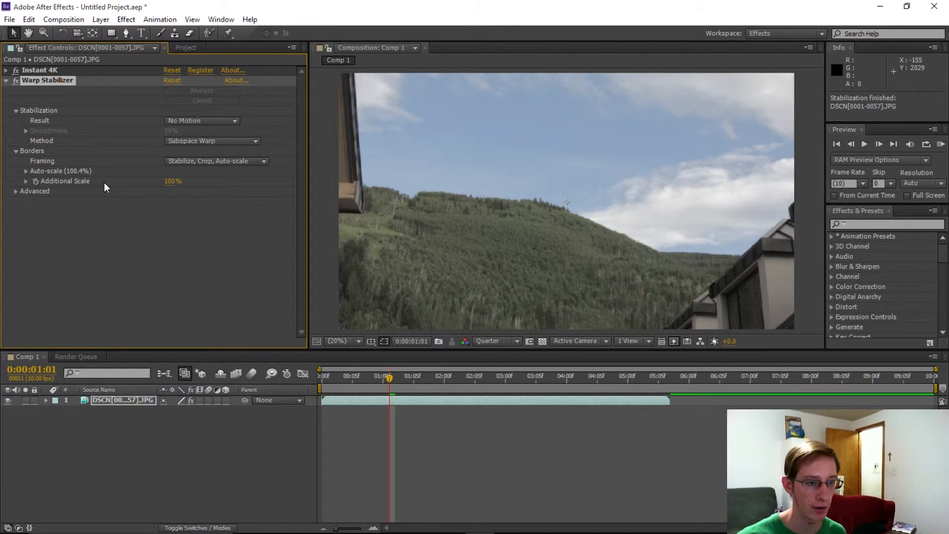
Step: Collapse the Warp Stabilizer settings, compare the frame with the effect off and on, and leave it disabled
{"action": "left_click", "coordinate": [7, 80]}
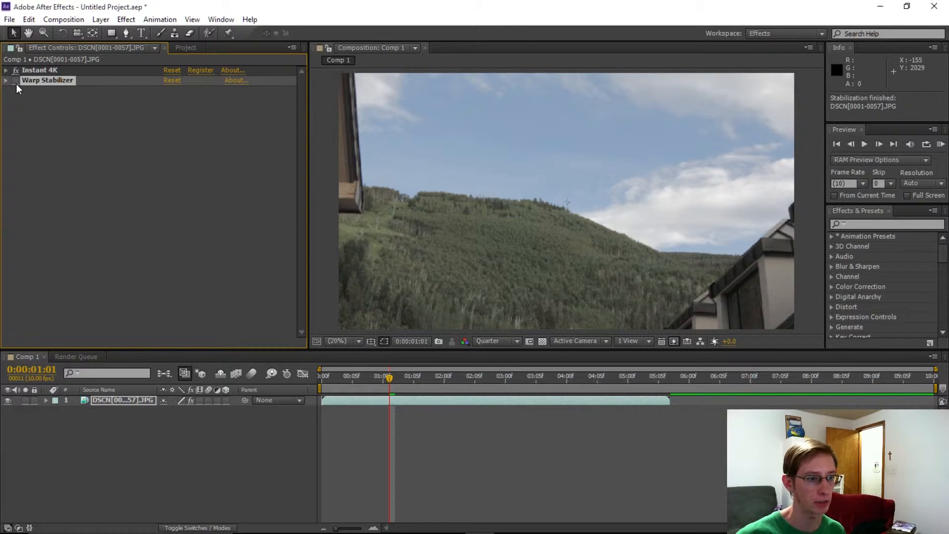
{"action": "left_click", "coordinate": [16, 84]}
{"action": "left_click", "coordinate": [16, 84]}
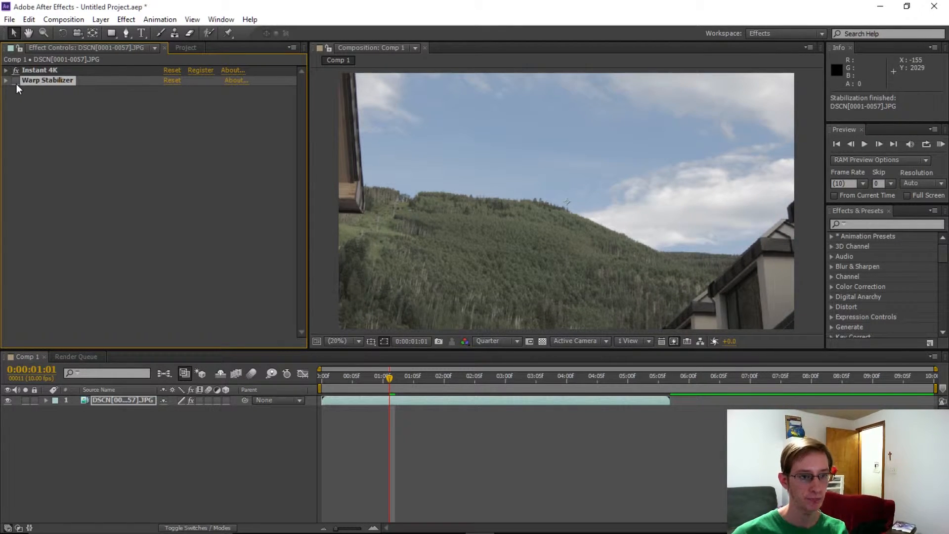
{"action": "left_click", "coordinate": [17, 84]}
{"action": "left_click", "coordinate": [17, 84]}
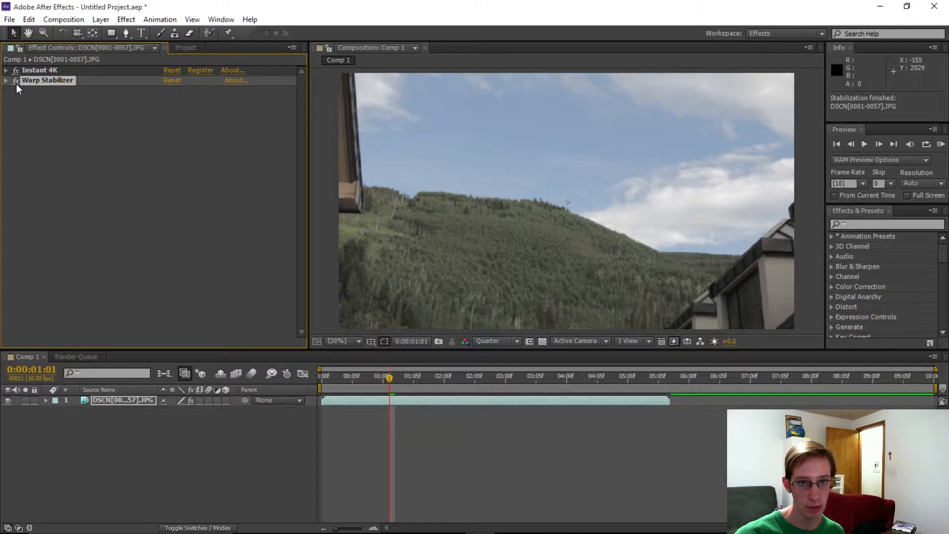
{"action": "left_click", "coordinate": [16, 81]}
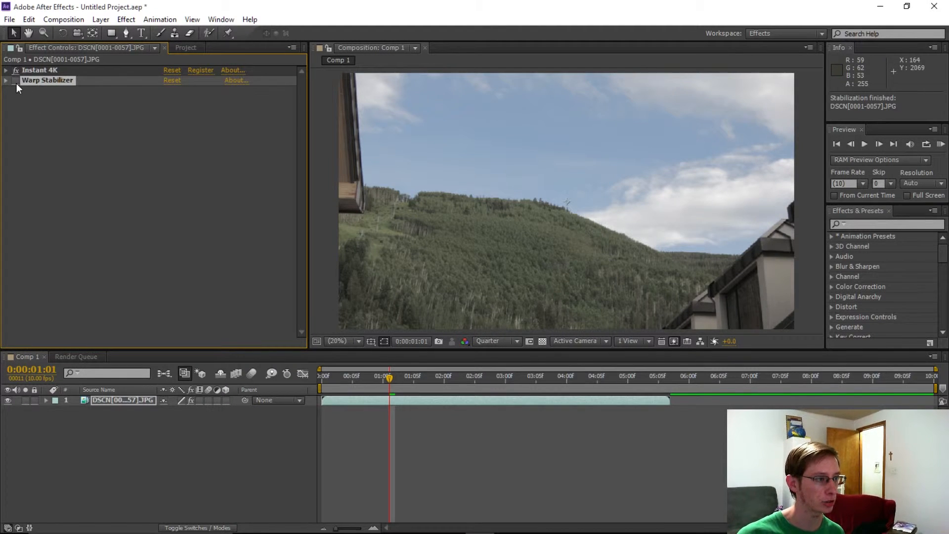
Step: Find the Curves effect and apply it to the JPEG sequence layer, then clear the effect search
{"action": "left_click", "coordinate": [67, 154]}
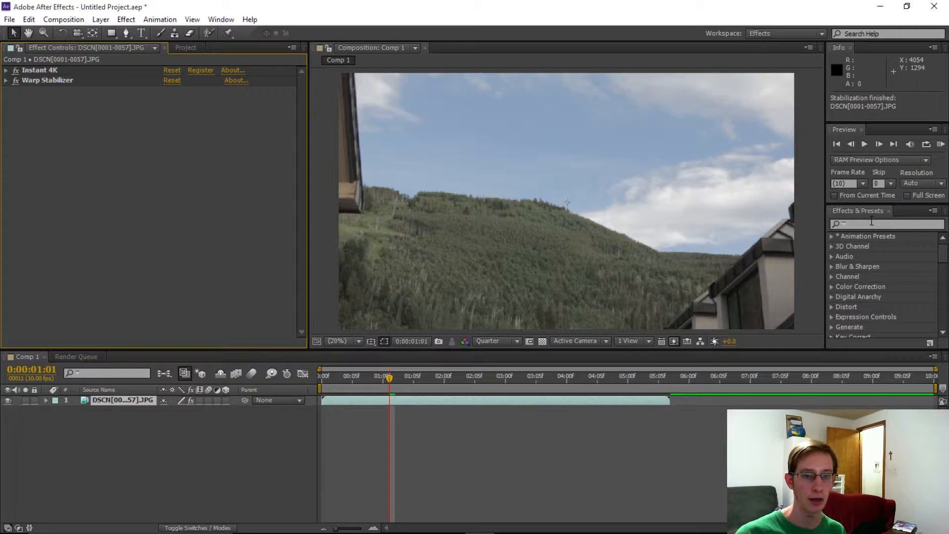
{"action": "left_click", "coordinate": [847, 223]}
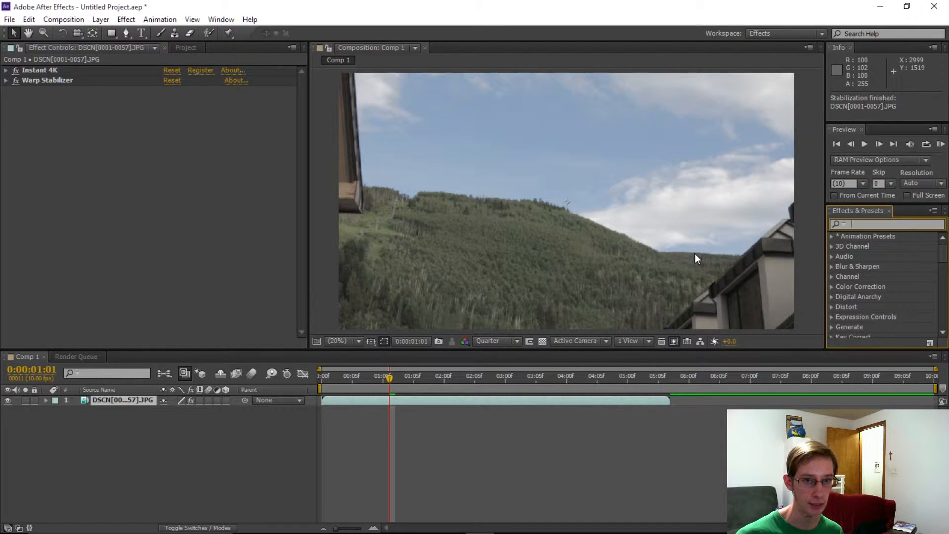
{"action": "type", "text": "curv"}
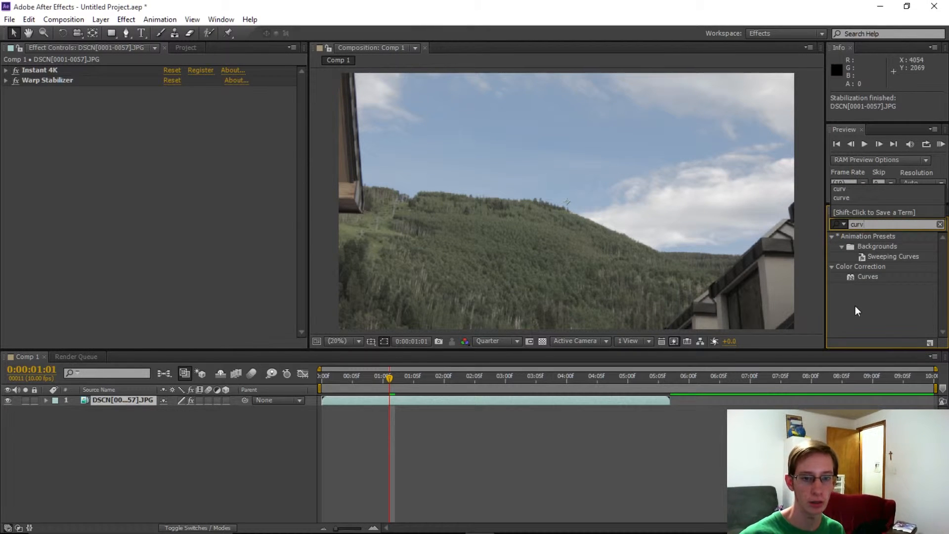
{"action": "left_click", "coordinate": [863, 276]}
{"action": "left_click_drag", "start_coordinate": [862, 274], "coordinate": [124, 399]}
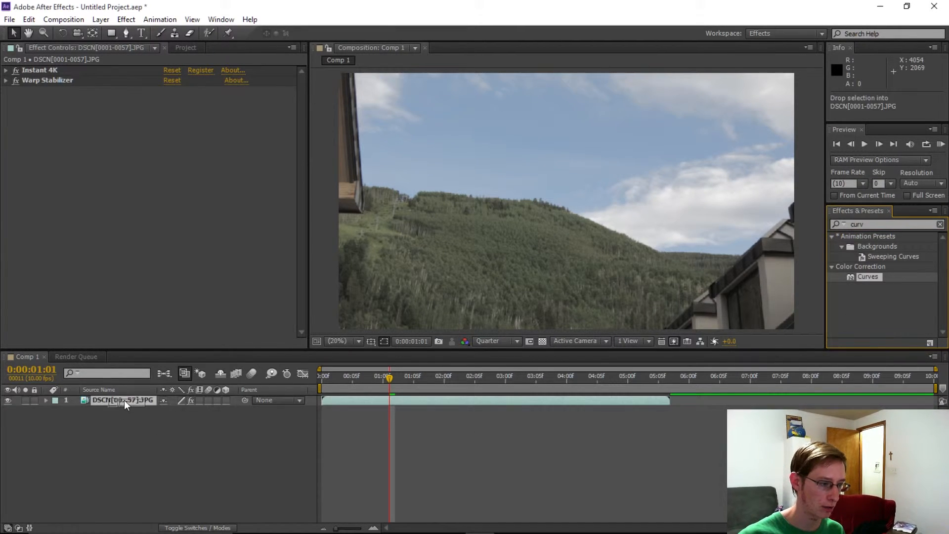
{"action": "left_click", "coordinate": [939, 223]}
Step: Find the Levels effect and apply it to the JPEG sequence layer, then clear the effect search
{"action": "left_click", "coordinate": [927, 223]}
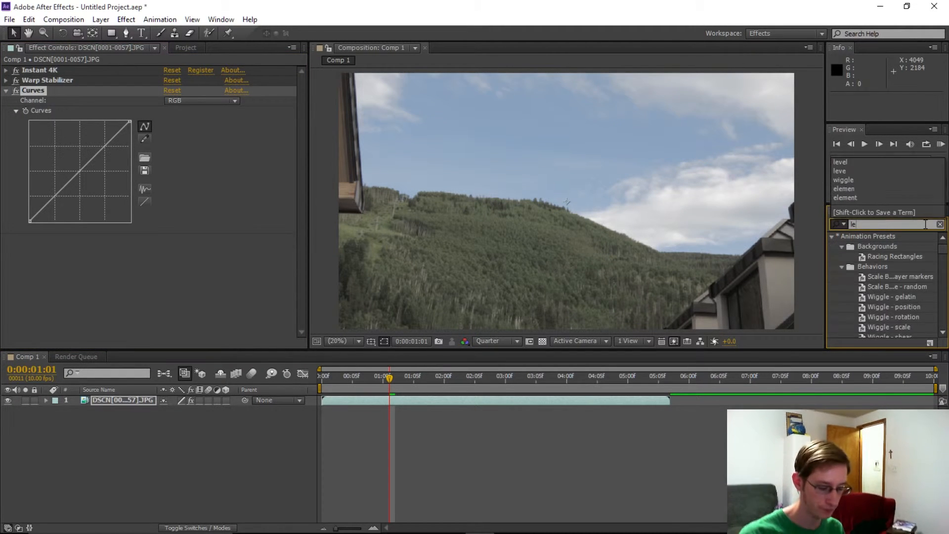
{"action": "type", "text": "level"}
{"action": "left_click_drag", "start_coordinate": [873, 295], "coordinate": [377, 439]}
{"action": "left_click_drag", "start_coordinate": [141, 411], "coordinate": [136, 402]}
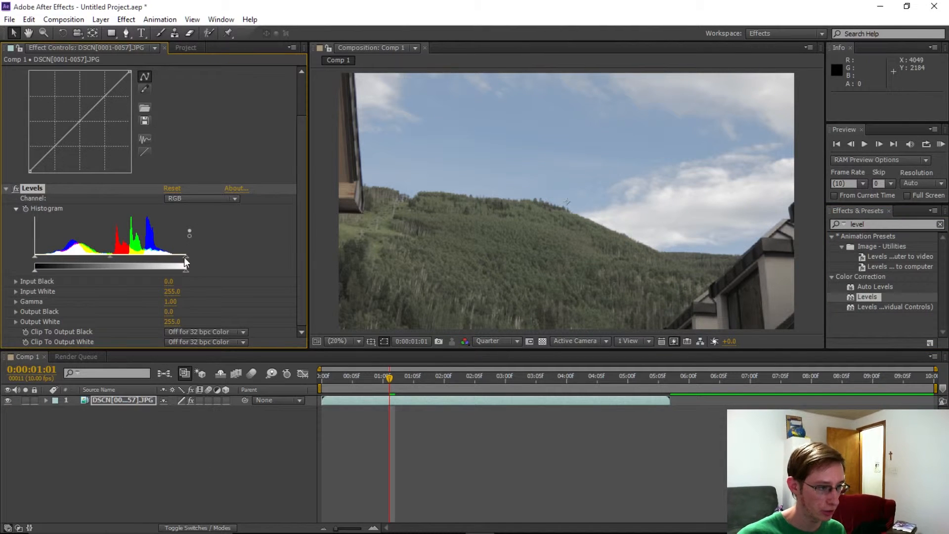
{"action": "left_click", "coordinate": [939, 224]}
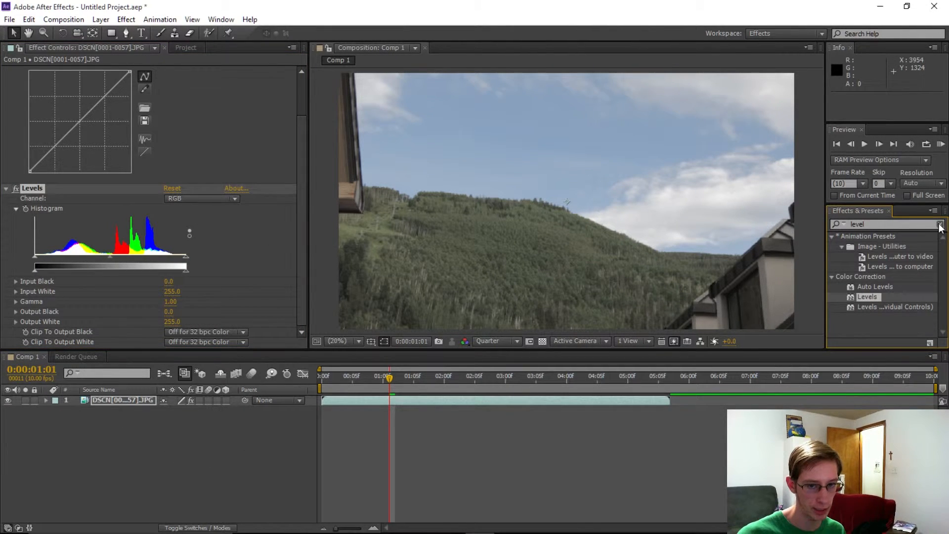
Step: Shape the RGB curve into an S by raising the highlights and lowering the shadows
{"action": "left_click_drag", "start_coordinate": [302, 210], "coordinate": [304, 187]}
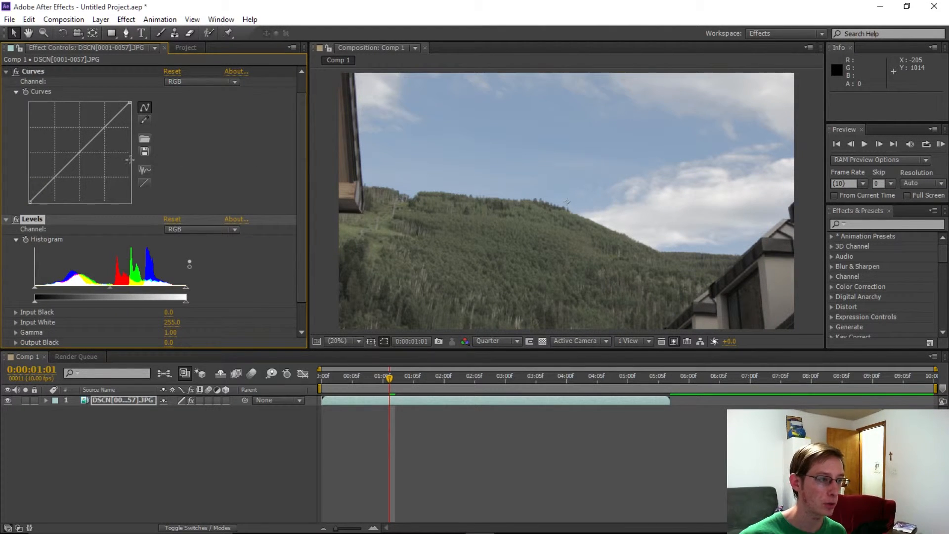
{"action": "left_click", "coordinate": [101, 132]}
{"action": "left_click_drag", "start_coordinate": [101, 130], "coordinate": [91, 124]}
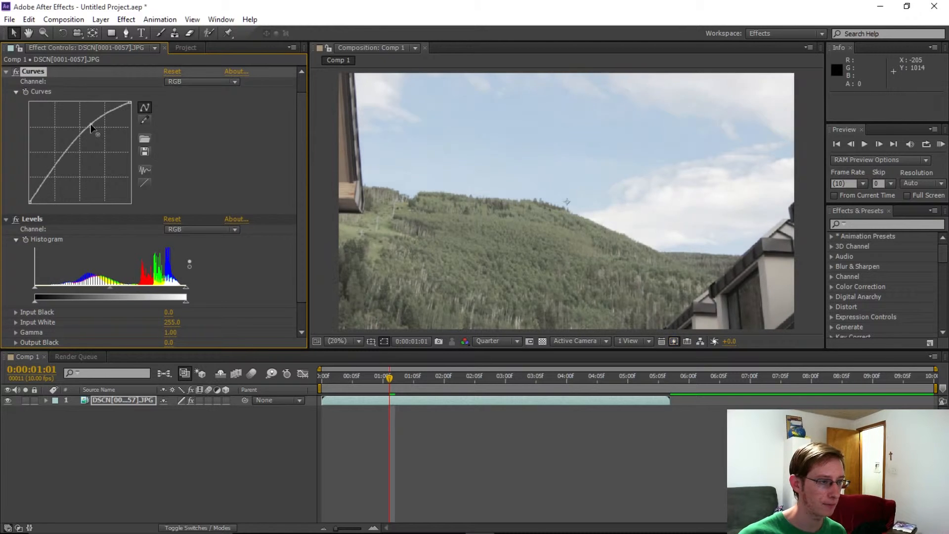
{"action": "left_click_drag", "start_coordinate": [53, 173], "coordinate": [59, 182]}
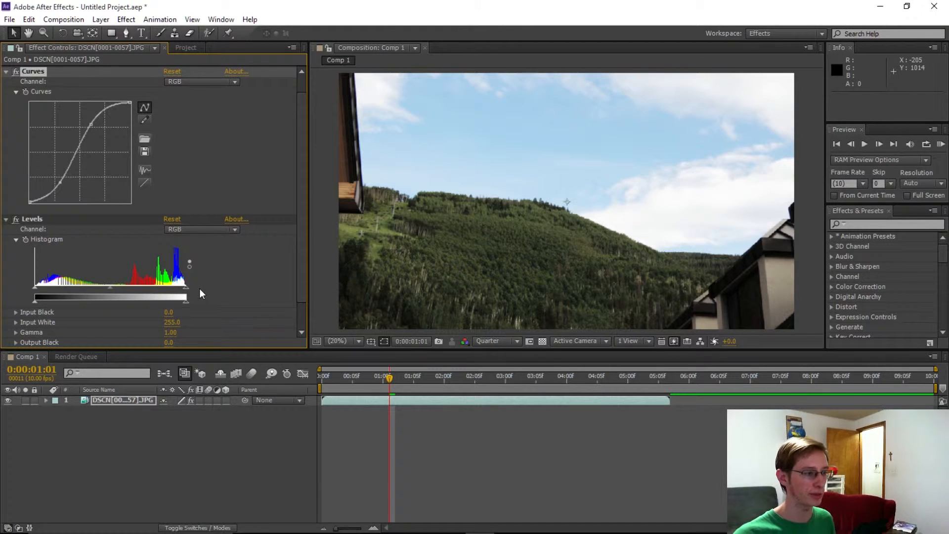
Step: Compare the frame with the Curves effect disabled and enabled, leaving the effect on
{"action": "left_click", "coordinate": [18, 71]}
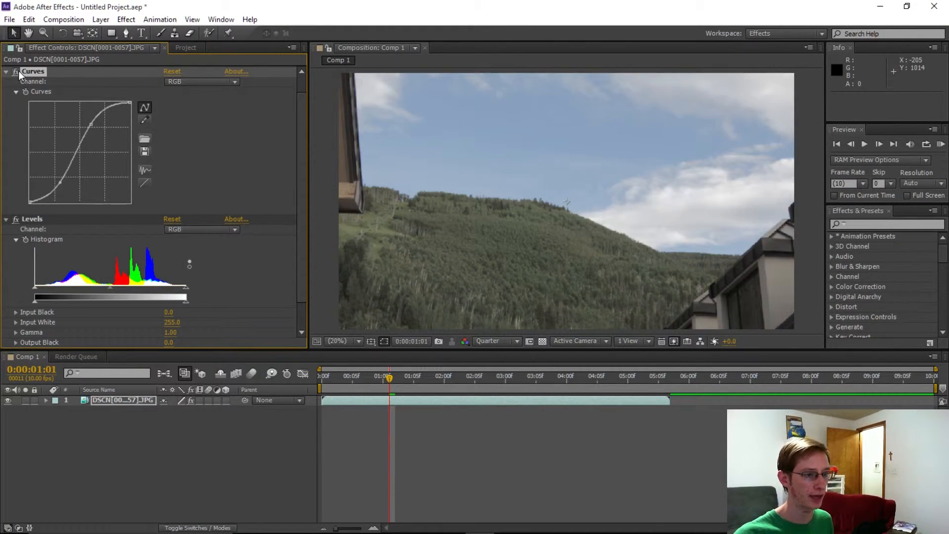
{"action": "left_click", "coordinate": [18, 71]}
{"action": "left_click", "coordinate": [19, 71]}
{"action": "left_click", "coordinate": [18, 71]}
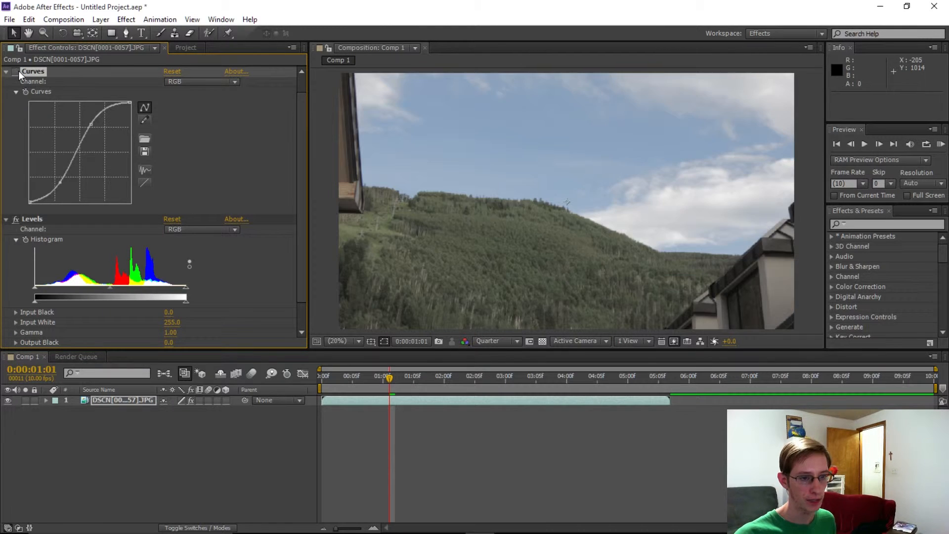
{"action": "left_click", "coordinate": [19, 71]}
{"action": "left_click", "coordinate": [19, 71]}
{"action": "left_click", "coordinate": [19, 71]}
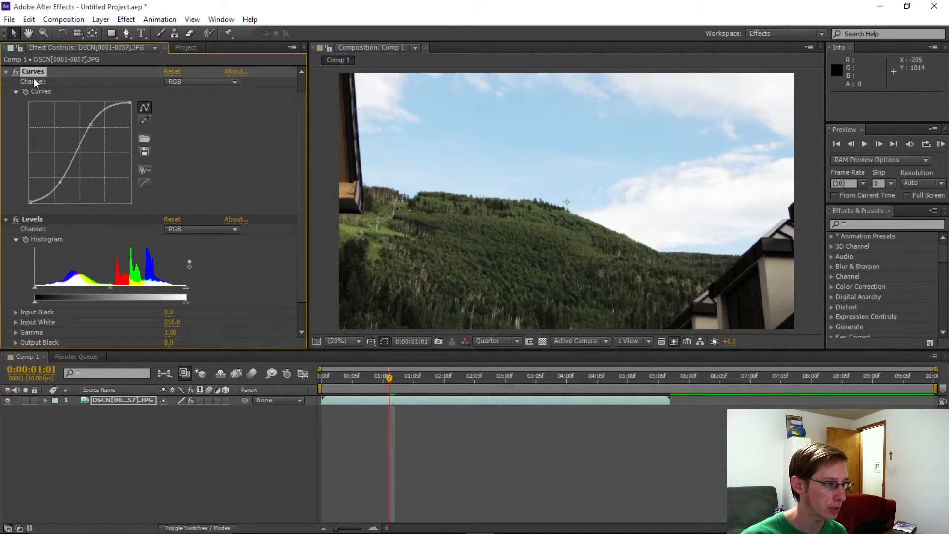
Step: Delete the adjusted Curves effect and apply a fresh Curves effect to the JPEG sequence layer after Levels
{"action": "key", "text": "Delete"}
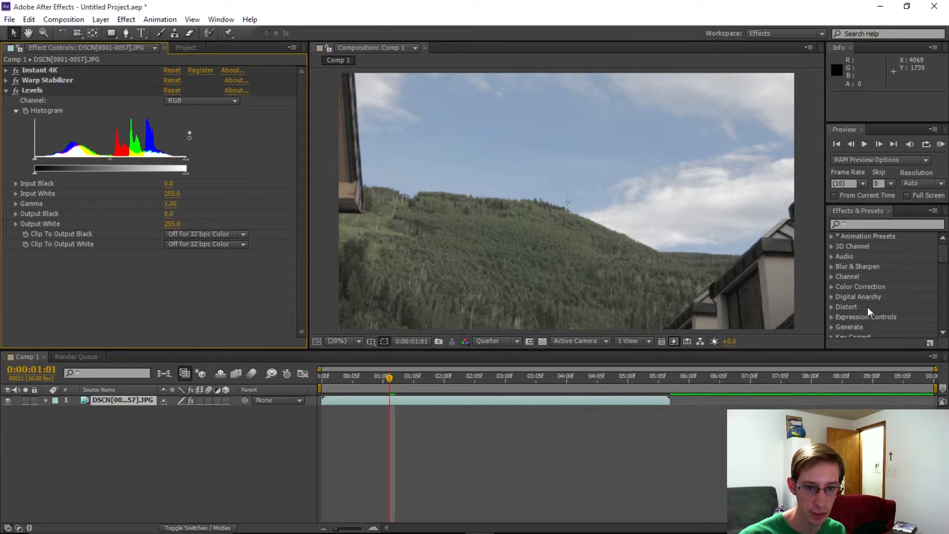
{"action": "left_click", "coordinate": [876, 225]}
{"action": "type", "text": "curve"}
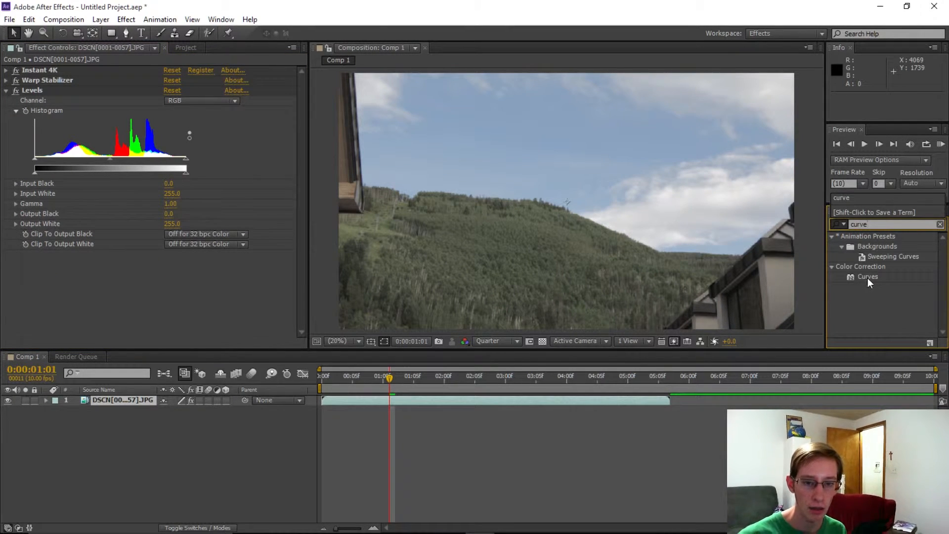
{"action": "left_click_drag", "start_coordinate": [868, 278], "coordinate": [139, 400]}
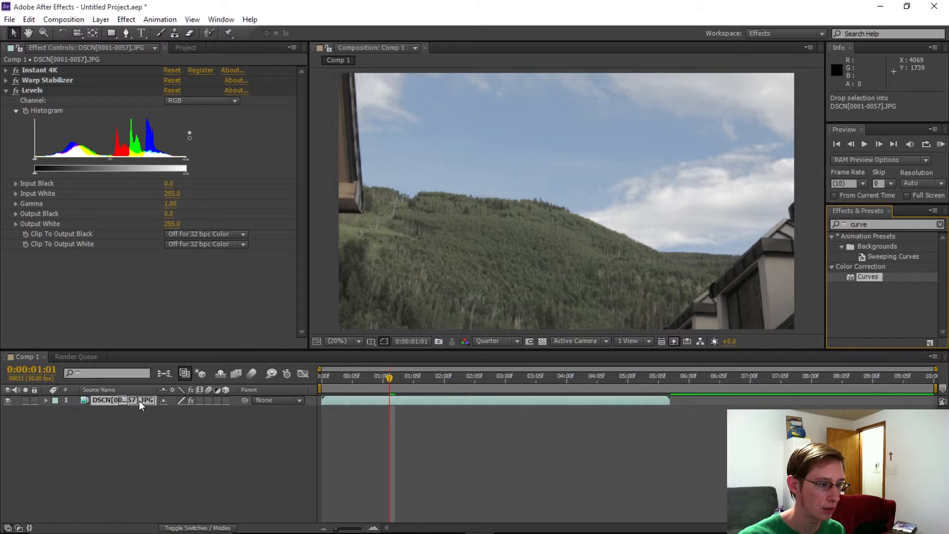
{"action": "left_click", "coordinate": [940, 225]}
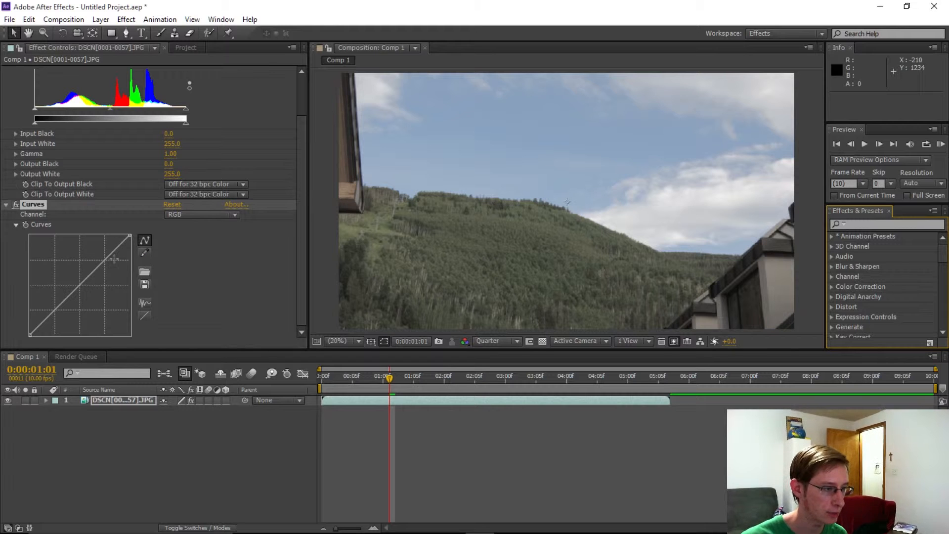
Step: Bend the new RGB curve with raised highlights and gently lowered shadows, and compare the frame with Curves off and on
{"action": "left_click_drag", "start_coordinate": [106, 259], "coordinate": [57, 319]}
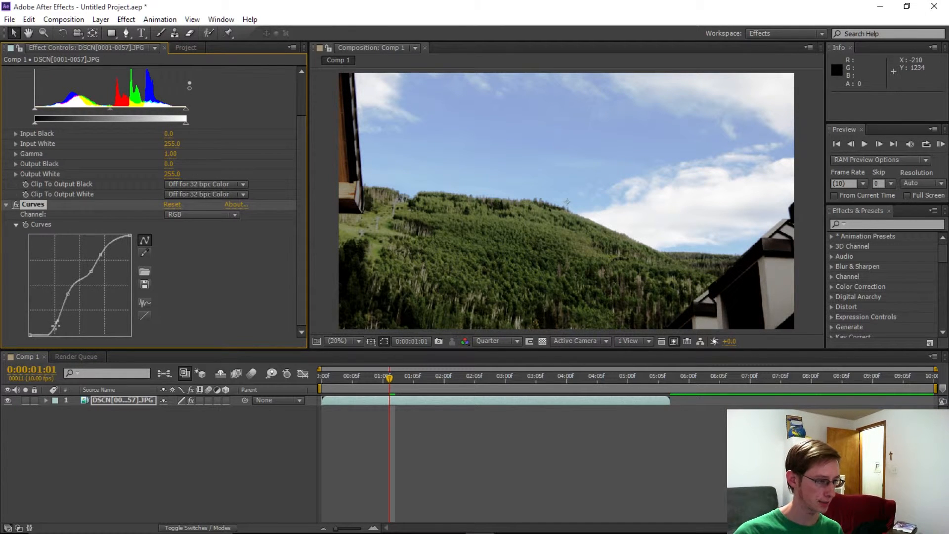
{"action": "left_click_drag", "start_coordinate": [57, 320], "coordinate": [55, 315]}
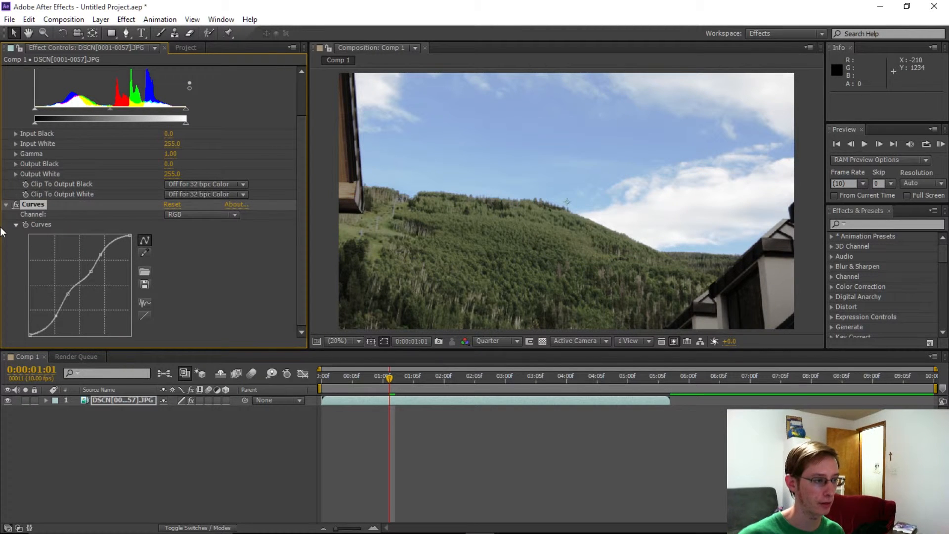
{"action": "left_click", "coordinate": [15, 206]}
{"action": "left_click", "coordinate": [14, 207]}
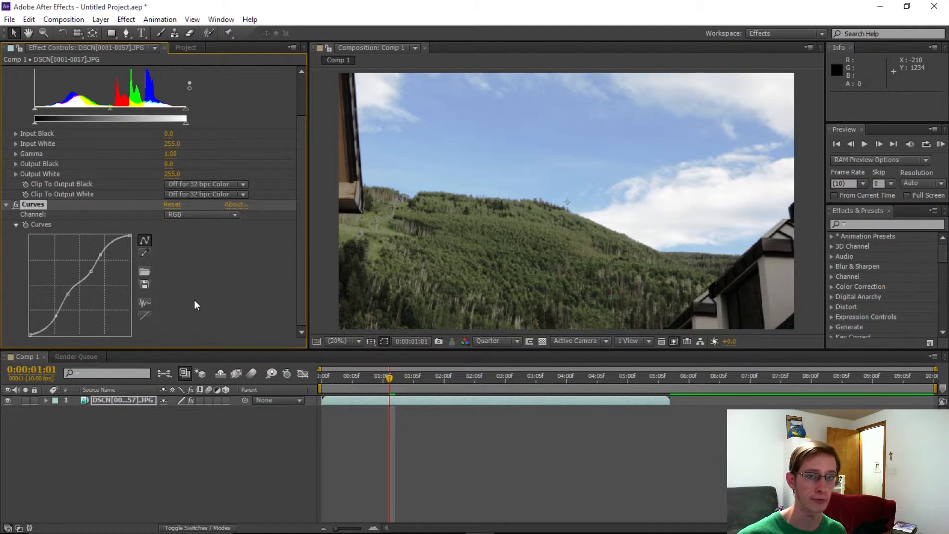
Step: Delete the Levels effect from the JPEG sequence layer and collapse the Curves settings
{"action": "scroll", "coordinate": [195, 299], "scroll_direction": "up", "scroll_amount": 3}
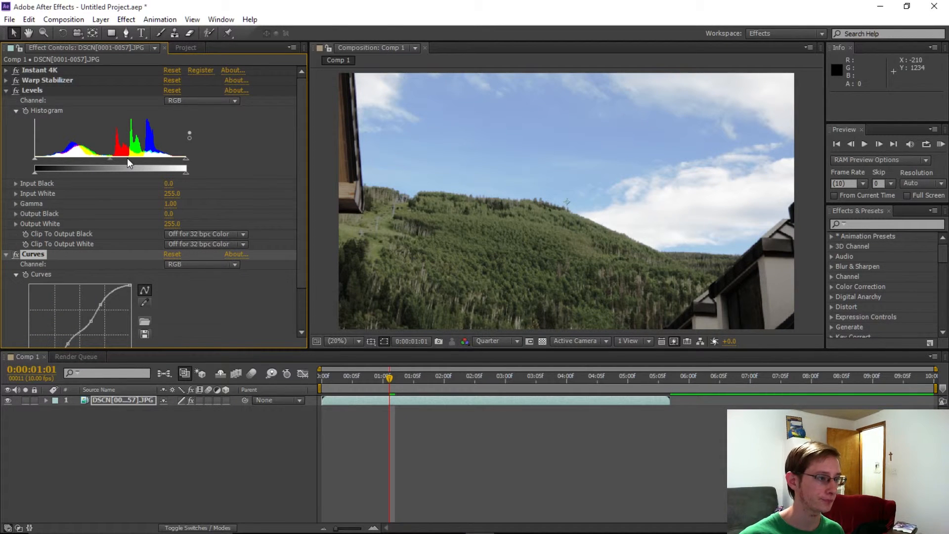
{"action": "left_click", "coordinate": [40, 91]}
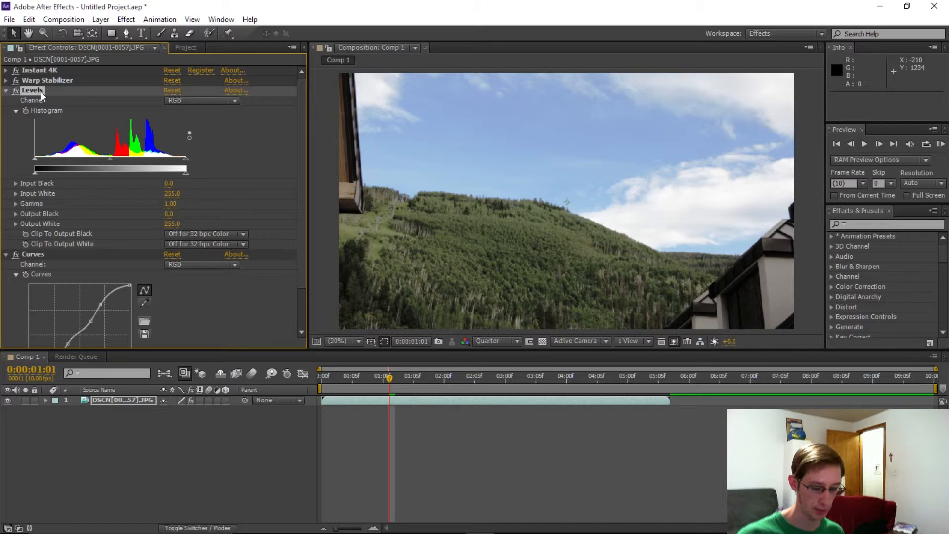
{"action": "key", "text": "Delete"}
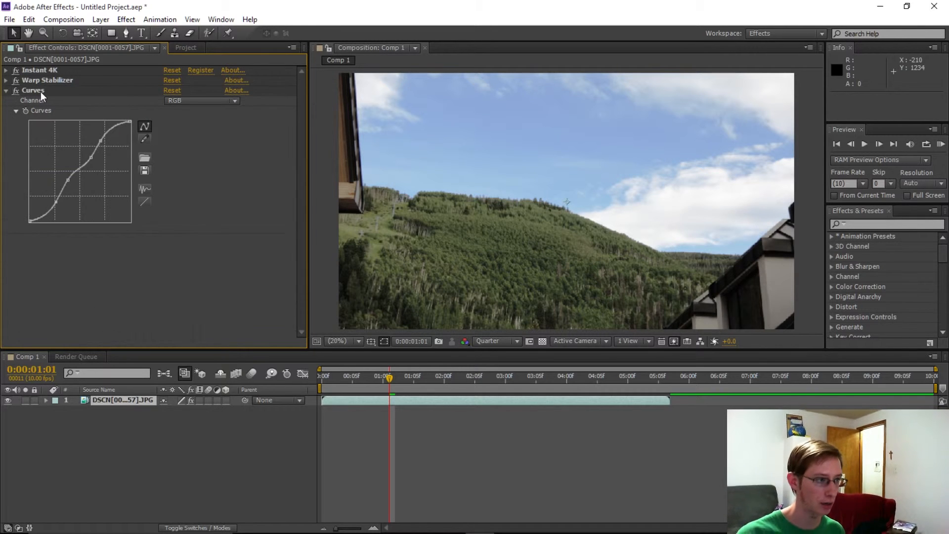
{"action": "left_click", "coordinate": [7, 90]}
Step: Find the Hue/Saturation effect and apply it to the JPEG sequence layer, then clear the effect search
{"action": "left_click", "coordinate": [870, 225]}
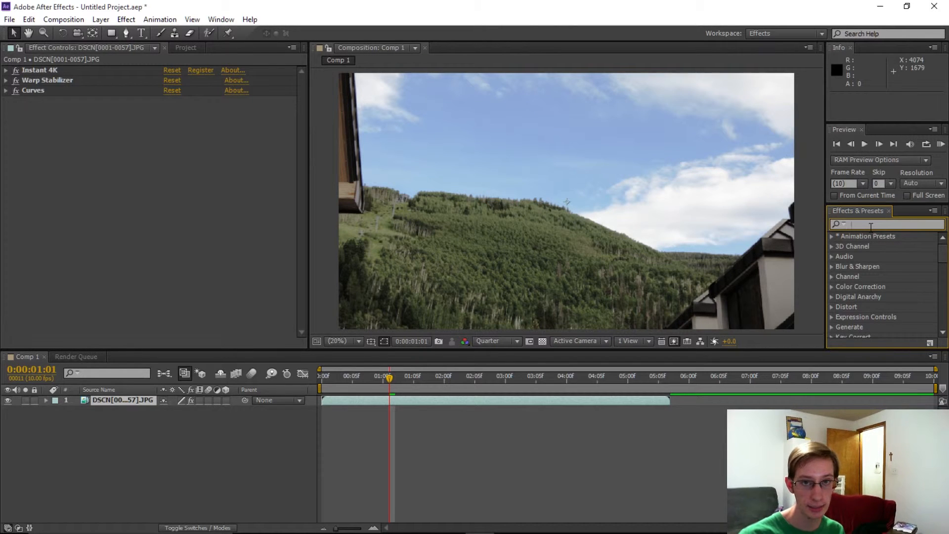
{"action": "type", "text": "satur"}
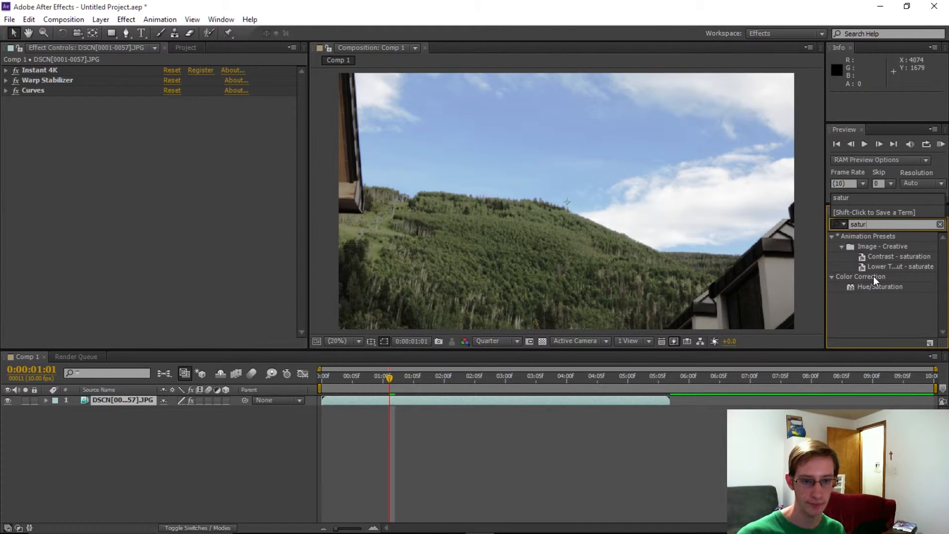
{"action": "left_click_drag", "start_coordinate": [871, 288], "coordinate": [121, 401]}
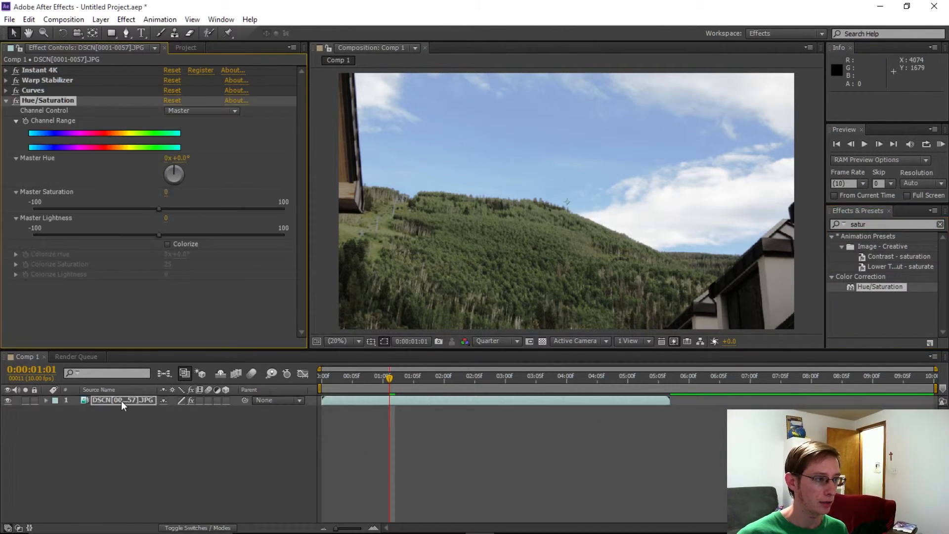
{"action": "left_click", "coordinate": [939, 224]}
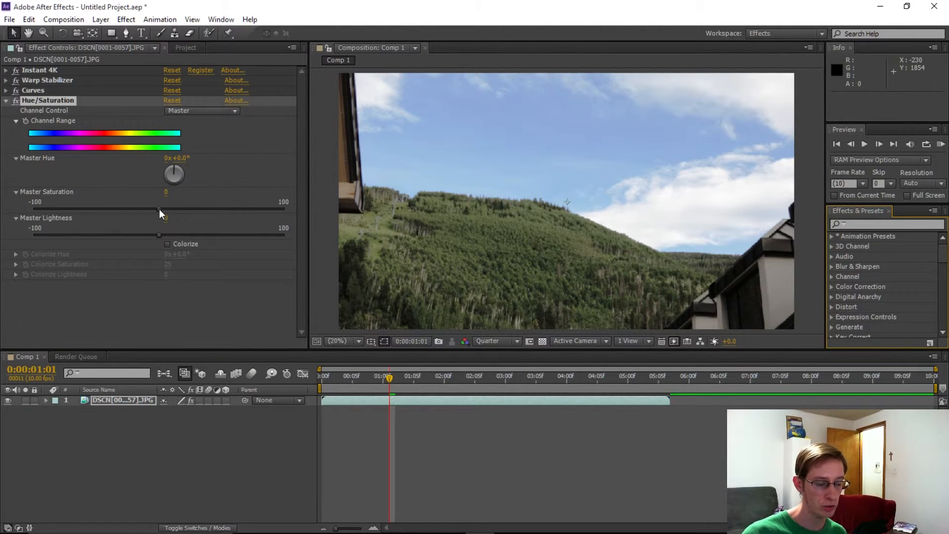
Step: Try Master Saturation at its maximum of 100, then reduce it to about 47
{"action": "left_click_drag", "start_coordinate": [158, 209], "coordinate": [308, 211]}
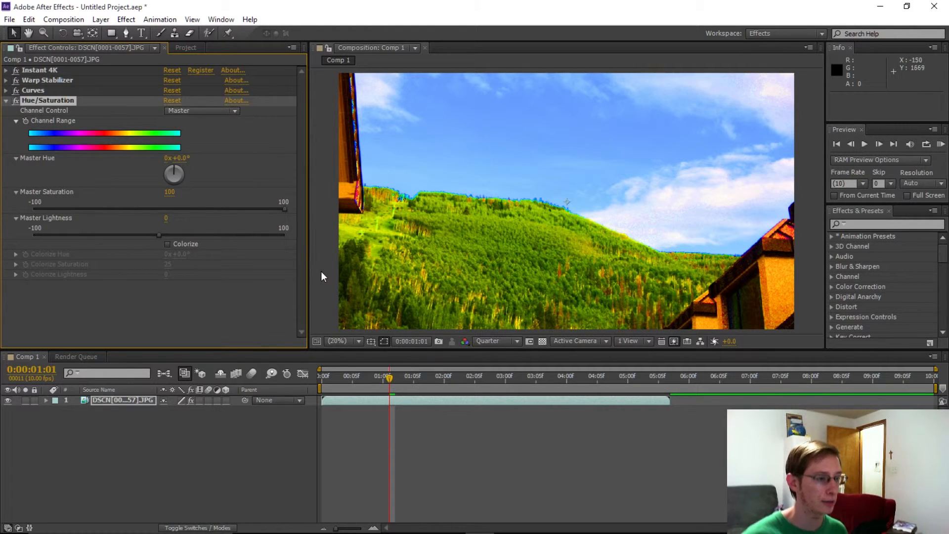
{"action": "left_click_drag", "start_coordinate": [288, 210], "coordinate": [220, 213]}
{"action": "right_click", "coordinate": [216, 213]}
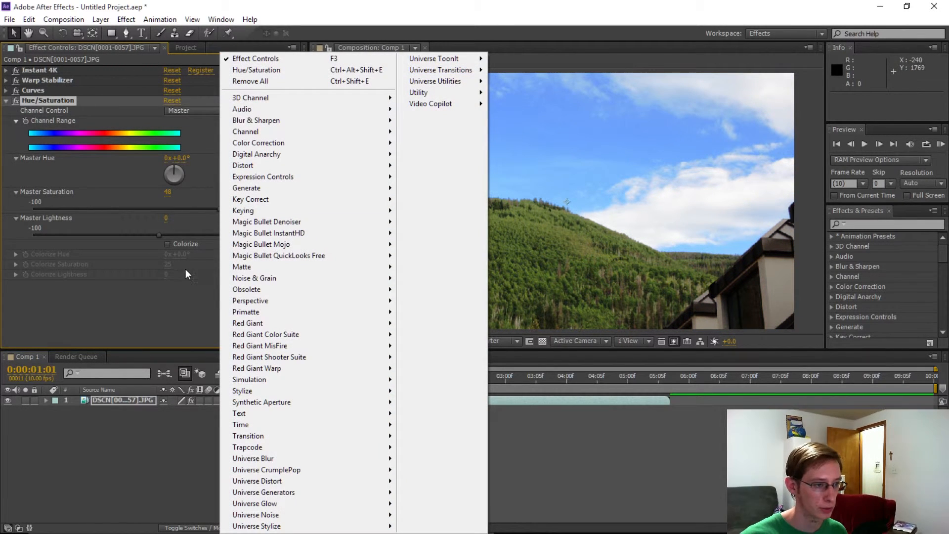
{"action": "left_click", "coordinate": [141, 296]}
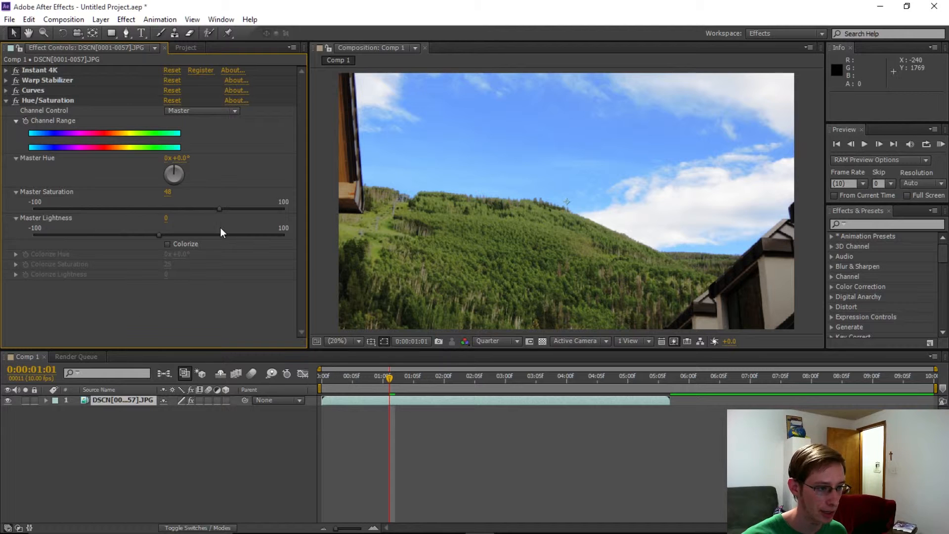
{"action": "mouse_move", "coordinate": [219, 211]}
{"action": "left_mouse_down"}
{"action": "mouse_move", "coordinate": [255, 208]}
{"action": "mouse_move", "coordinate": [235, 209]}
{"action": "left_mouse_up"}
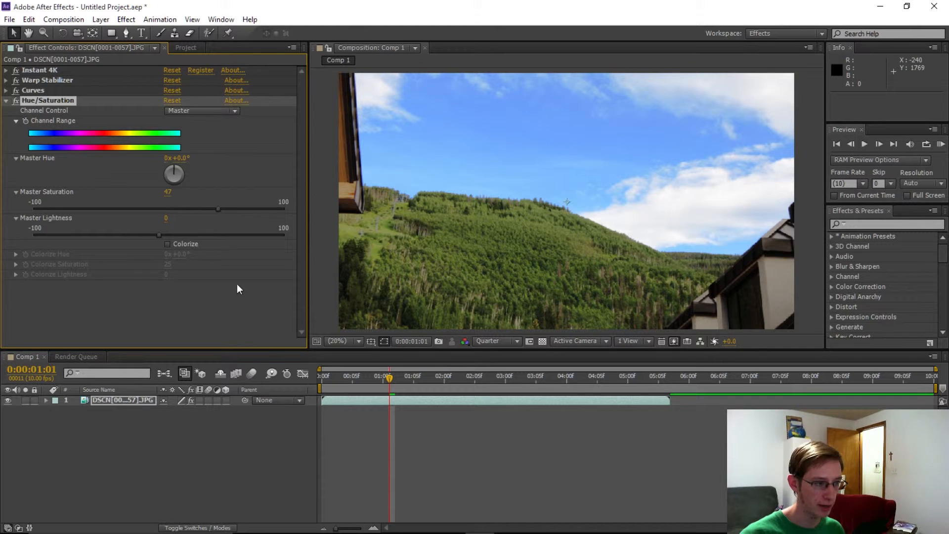
Step: Set the Master Saturation of the Hue/Saturation effect to 50
{"action": "left_click", "coordinate": [168, 192]}
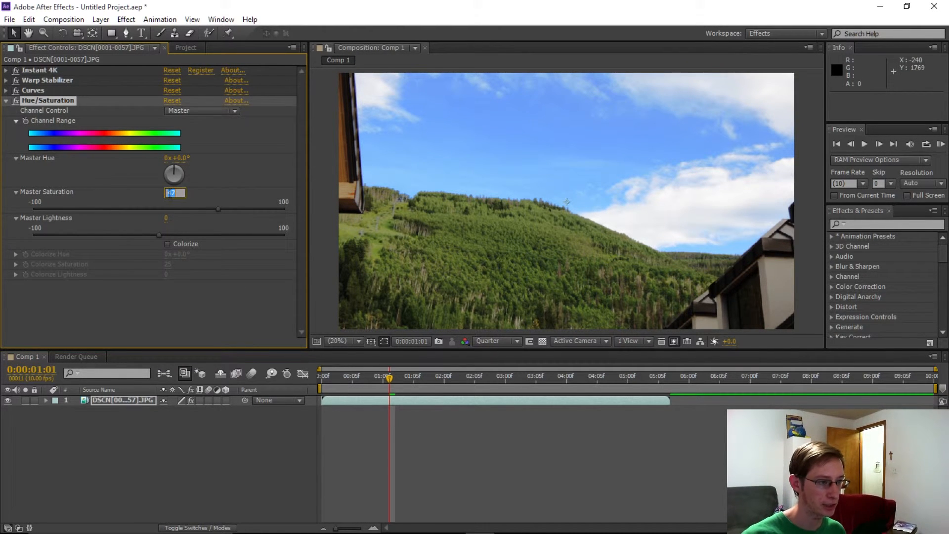
{"action": "type", "text": "50"}
{"action": "key", "text": "Return"}
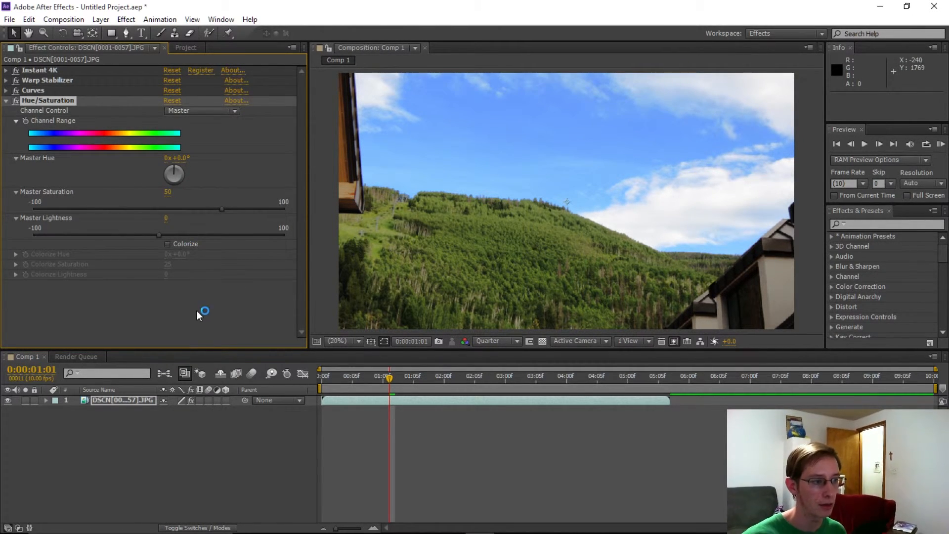
{"action": "left_click", "coordinate": [198, 309]}
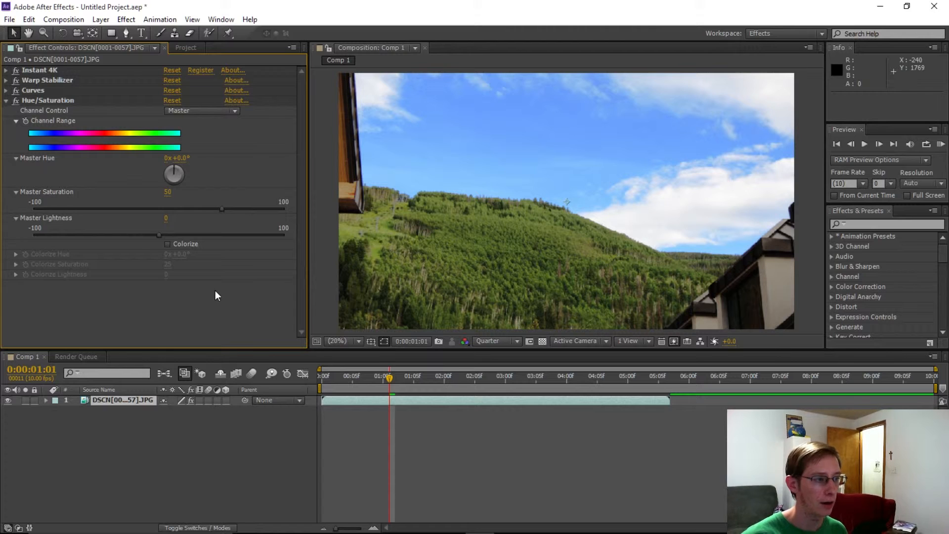
Step: Compare the frame with the Hue/Saturation effect disabled and enabled
{"action": "left_click", "coordinate": [18, 99]}
{"action": "left_click", "coordinate": [18, 99]}
{"action": "left_click", "coordinate": [18, 99]}
{"action": "left_click", "coordinate": [18, 99]}
{"action": "left_click", "coordinate": [17, 99]}
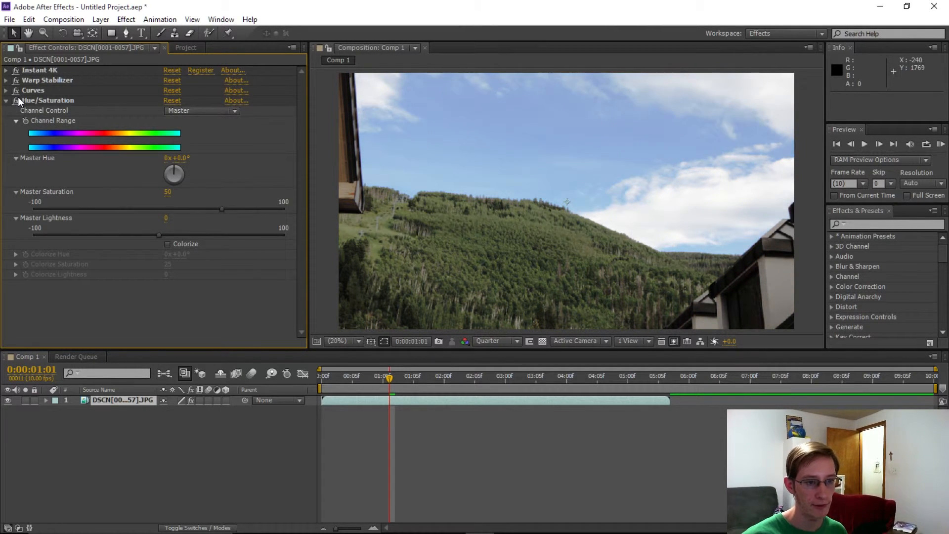
Step: Toggle the Hue/Saturation effect off and on again to judge the saturation, then collapse its settings
{"action": "left_click", "coordinate": [18, 99]}
{"action": "left_click", "coordinate": [18, 99]}
{"action": "left_click", "coordinate": [18, 99]}
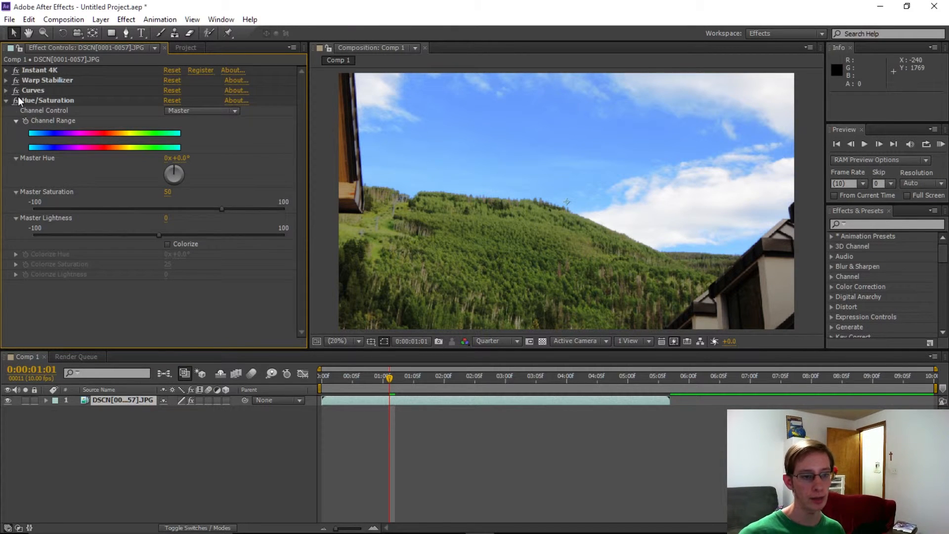
{"action": "left_click", "coordinate": [18, 99]}
{"action": "left_click", "coordinate": [18, 99]}
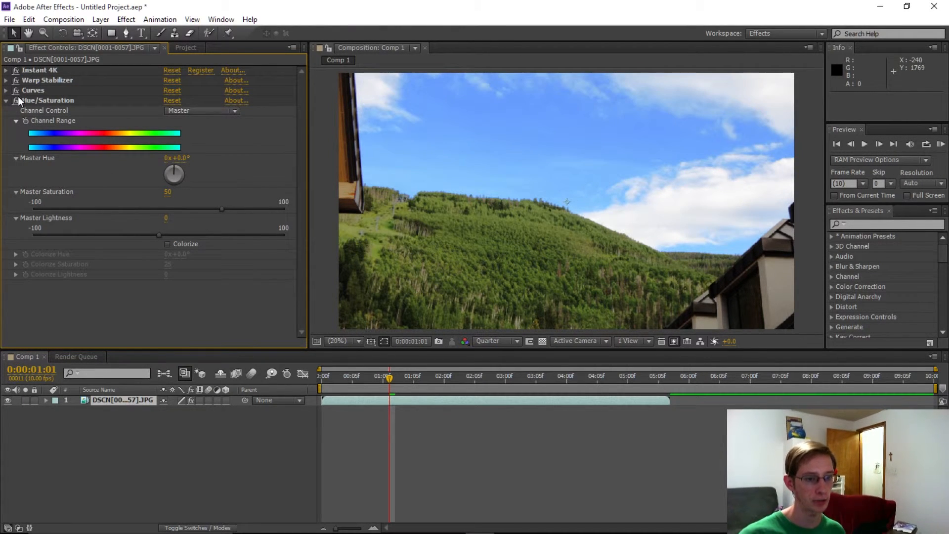
{"action": "left_click", "coordinate": [7, 100]}
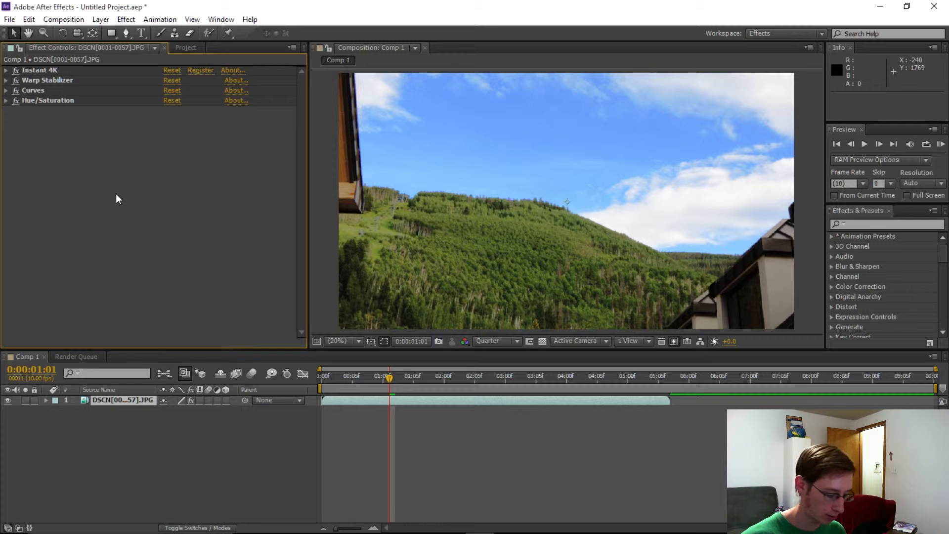
Step: Play back the time-lapse composition to check the motion and colors, repositioning the current time to 0:00:01:08
{"action": "key", "text": "space"}
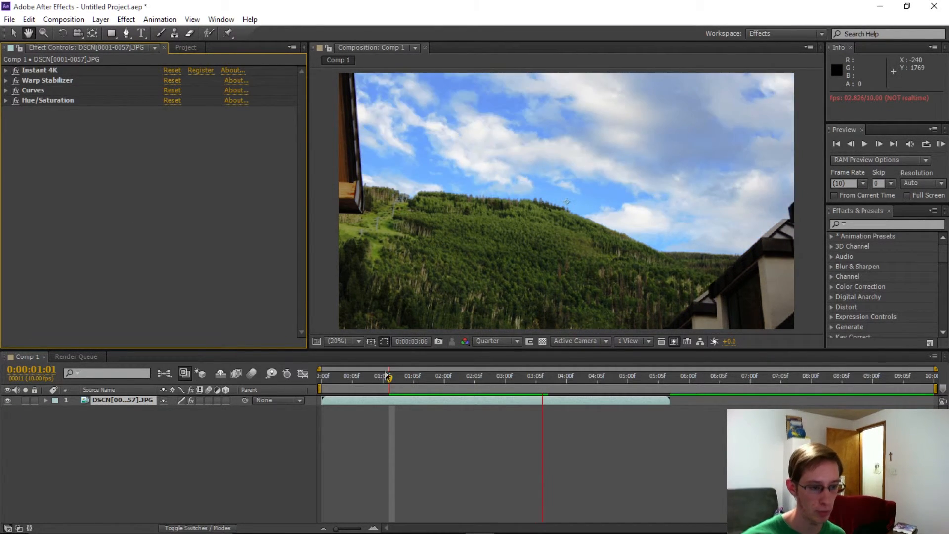
{"action": "left_click_drag", "start_coordinate": [408, 378], "coordinate": [399, 377]}
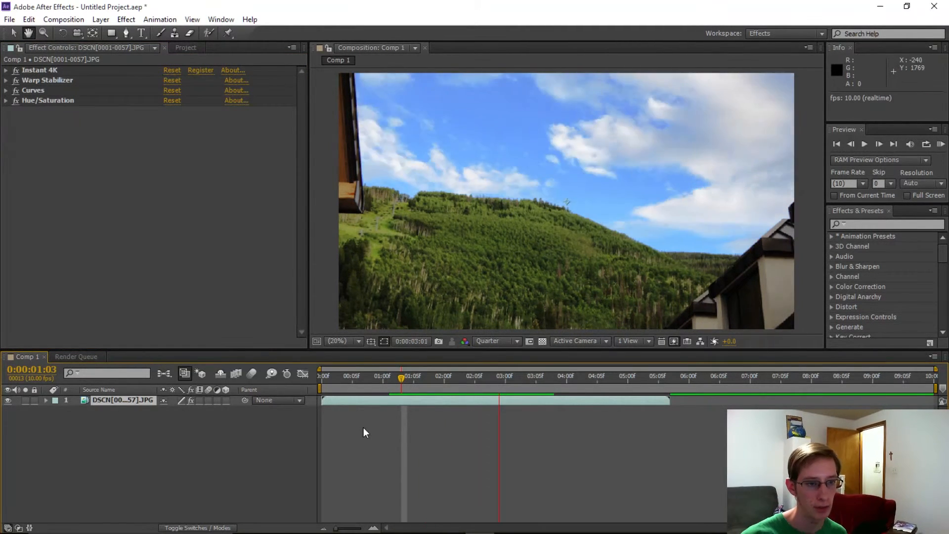
{"action": "mouse_move", "coordinate": [424, 385]}
{"action": "left_mouse_down"}
{"action": "mouse_move", "coordinate": [407, 380]}
{"action": "mouse_move", "coordinate": [530, 390]}
{"action": "mouse_move", "coordinate": [432, 400]}
{"action": "left_mouse_up"}
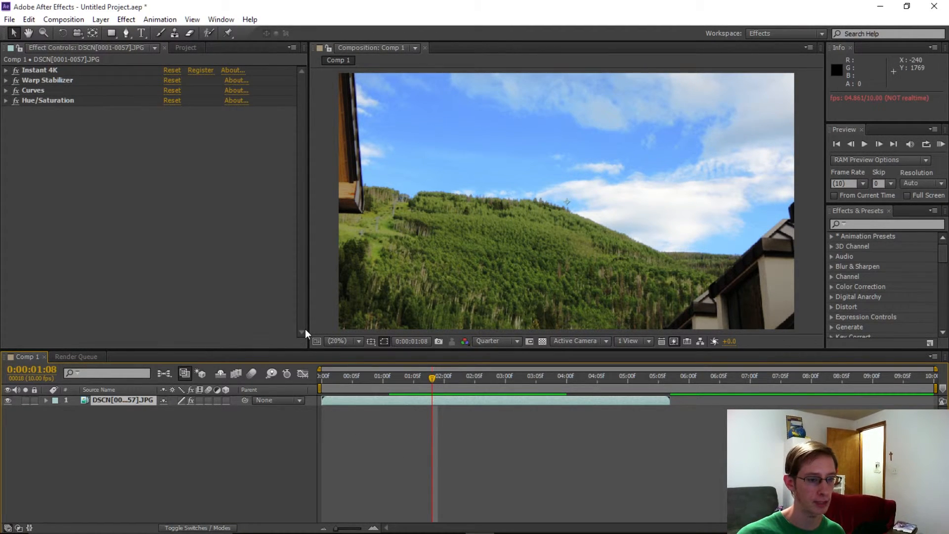
Step: Add Comp 1 to the render queue and show the queue
{"action": "left_click", "coordinate": [101, 19]}
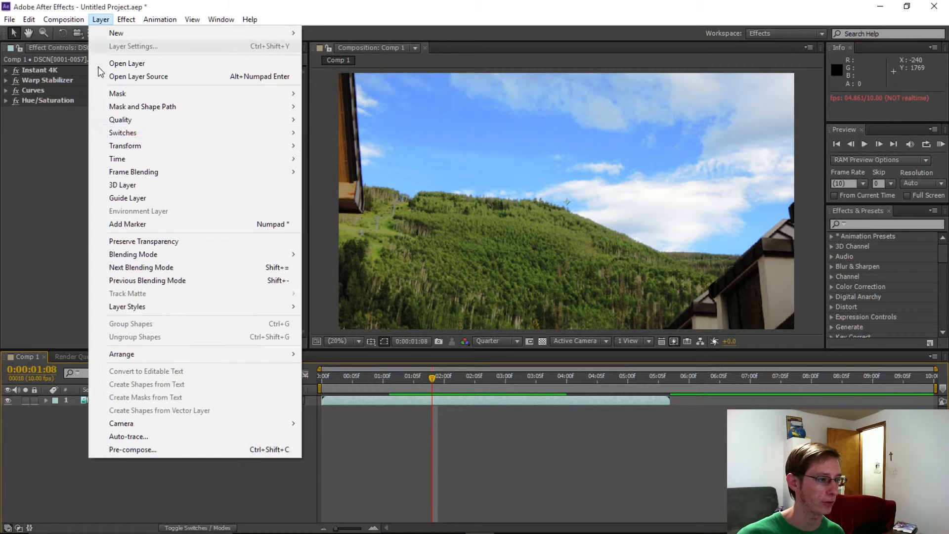
{"action": "mouse_move", "coordinate": [67, 19]}
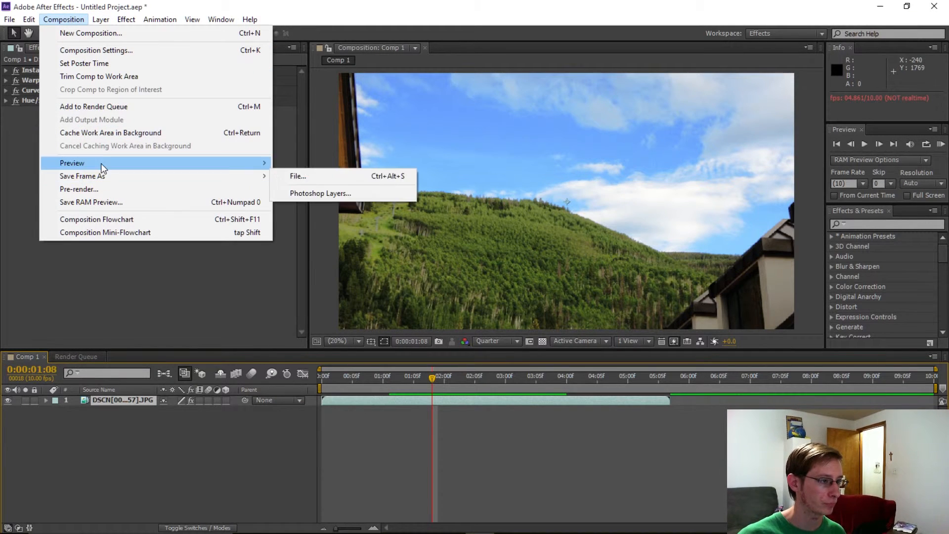
{"action": "left_click", "coordinate": [106, 107]}
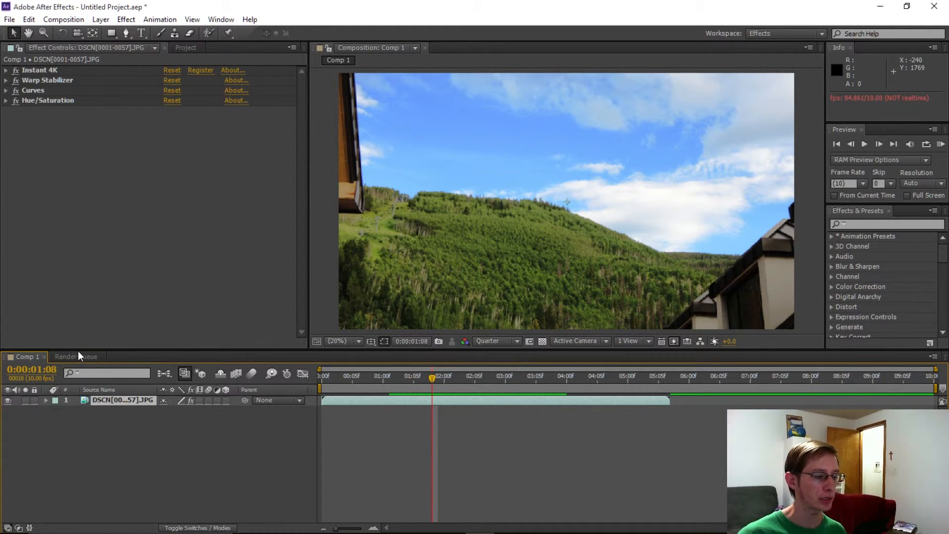
{"action": "left_click", "coordinate": [78, 354]}
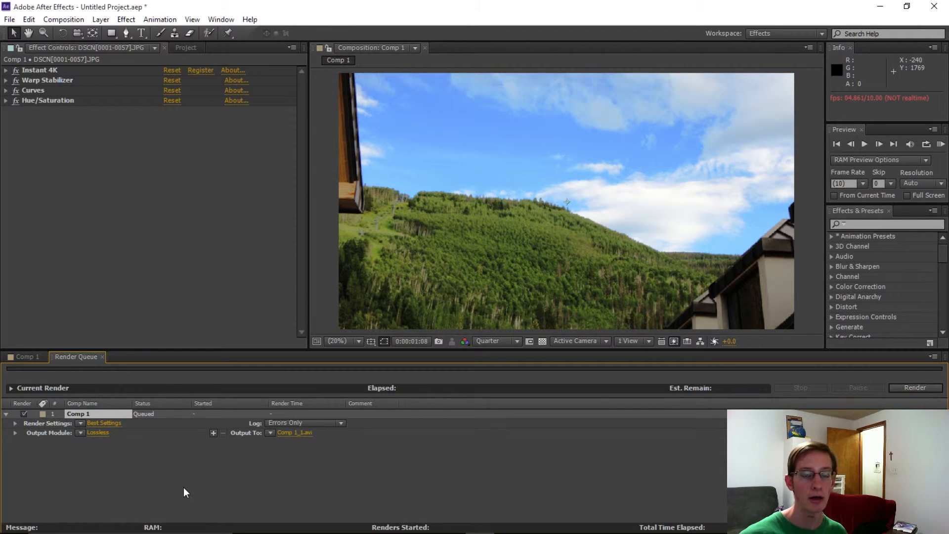
Step: Set the output module format of Comp 1 to H.264 and accept its profile and bitrate options unchanged
{"action": "left_click", "coordinate": [97, 432]}
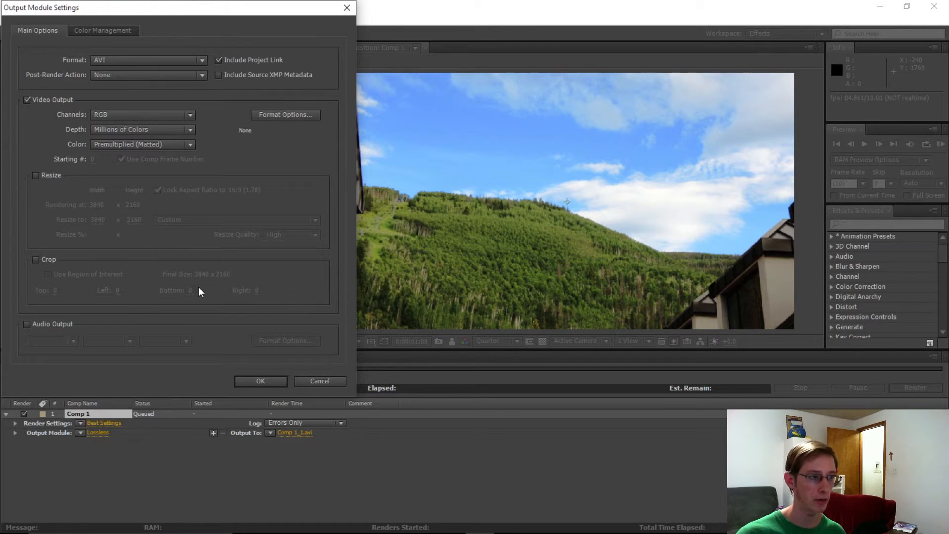
{"action": "left_click", "coordinate": [200, 61]}
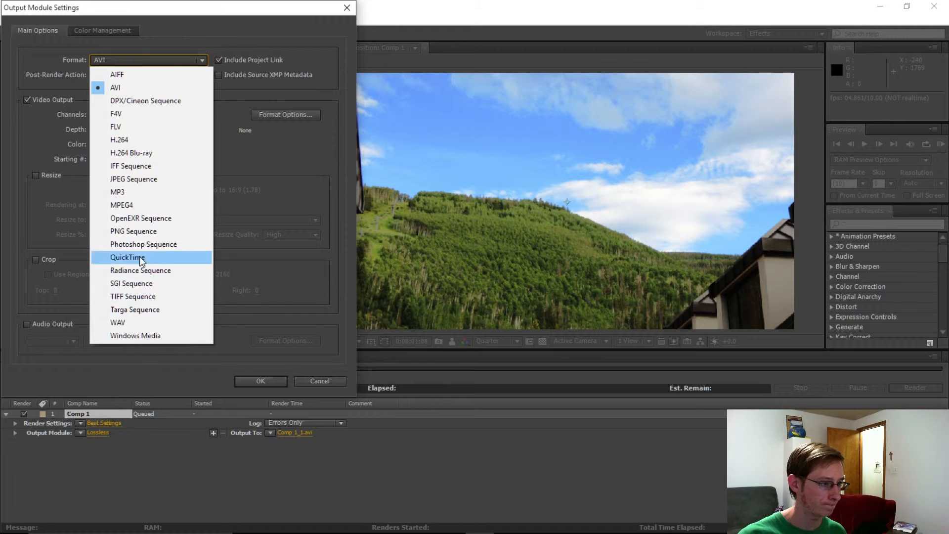
{"action": "left_click", "coordinate": [133, 142]}
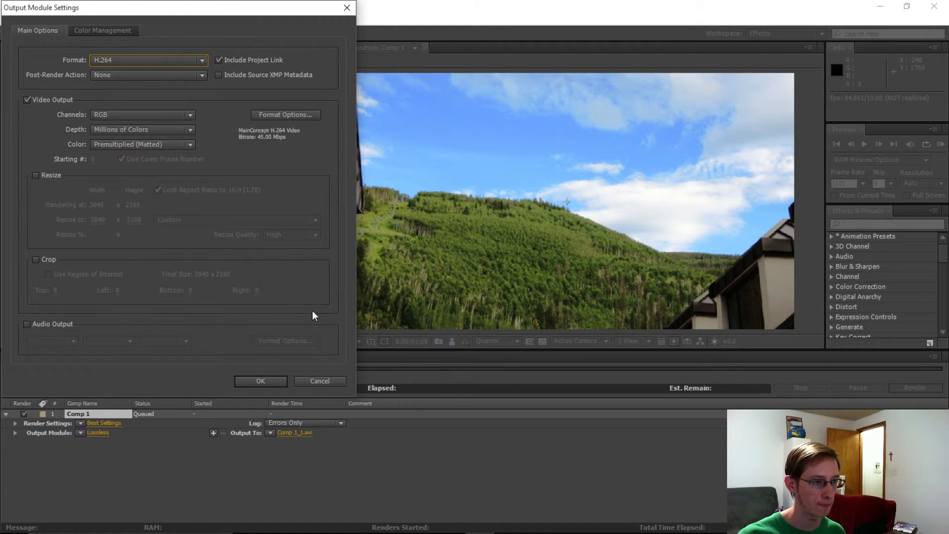
{"action": "left_click", "coordinate": [299, 115]}
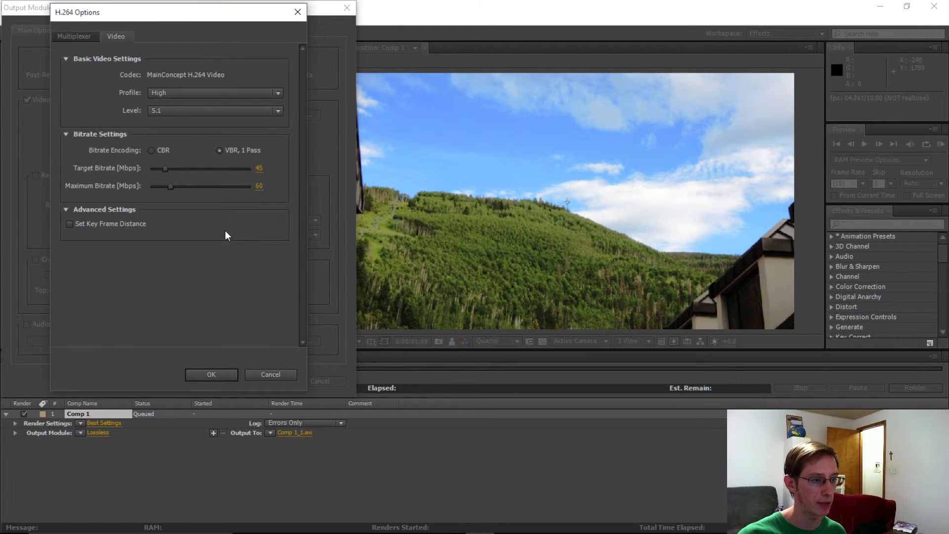
{"action": "left_click", "coordinate": [220, 375]}
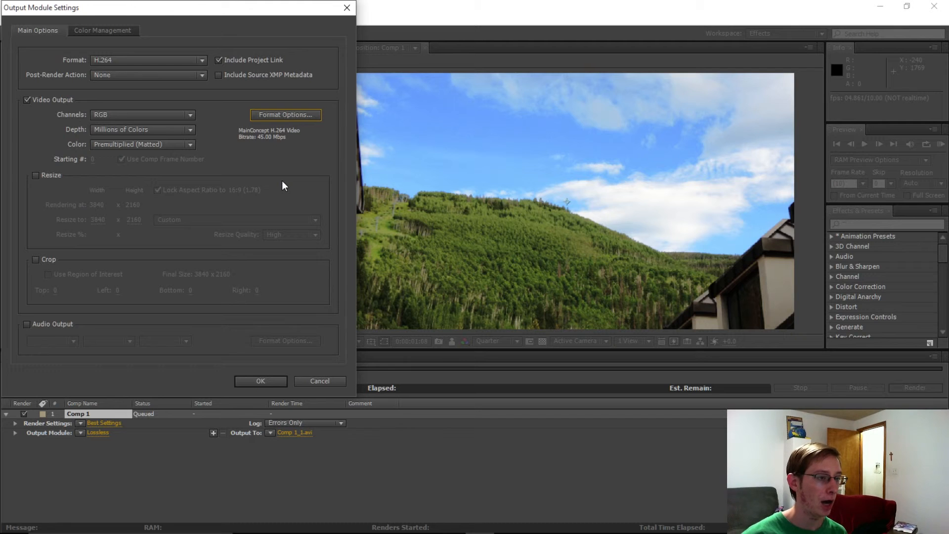
Step: Try the QuickTime output format and look through its video codecs, keeping the Avid DNxHR Codec
{"action": "left_click", "coordinate": [168, 58]}
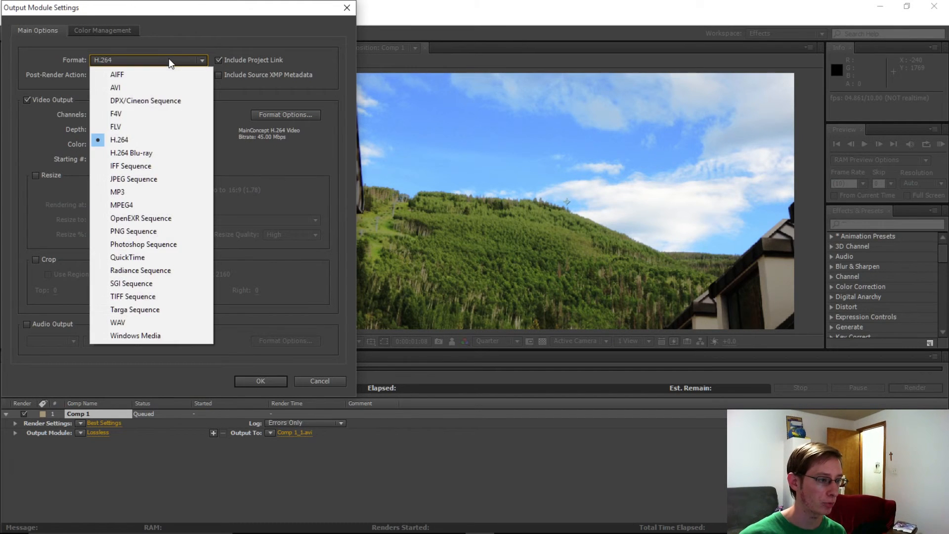
{"action": "left_click", "coordinate": [165, 255]}
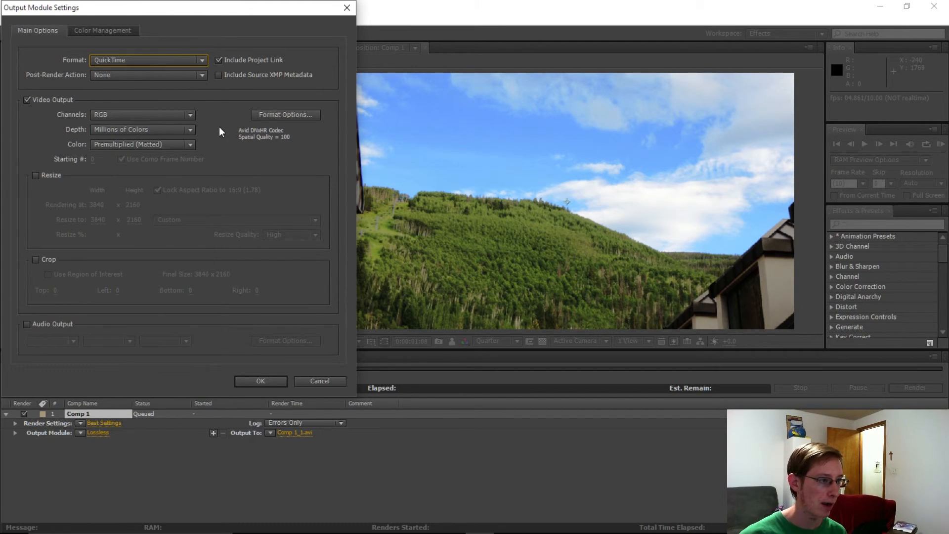
{"action": "left_click", "coordinate": [268, 115]}
{"action": "left_click", "coordinate": [228, 77]}
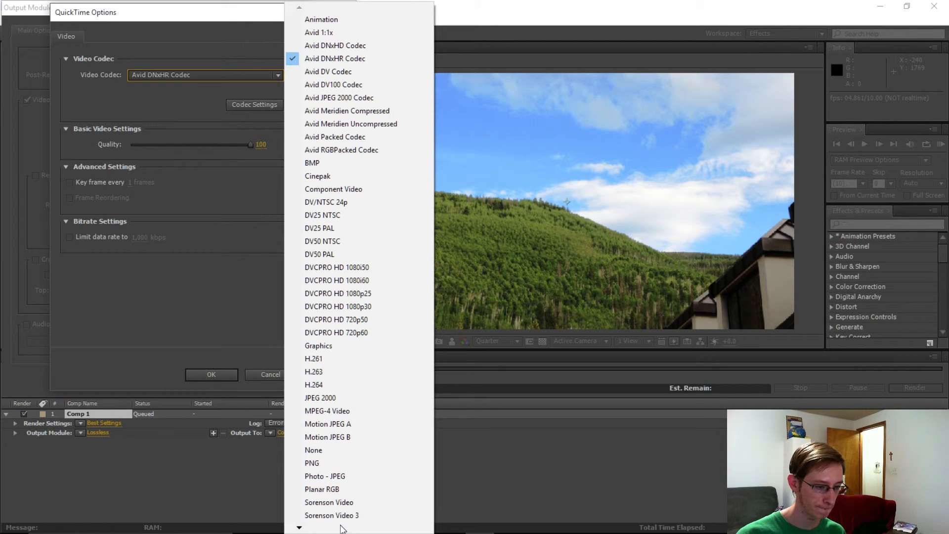
{"action": "mouse_move", "coordinate": [340, 528]}
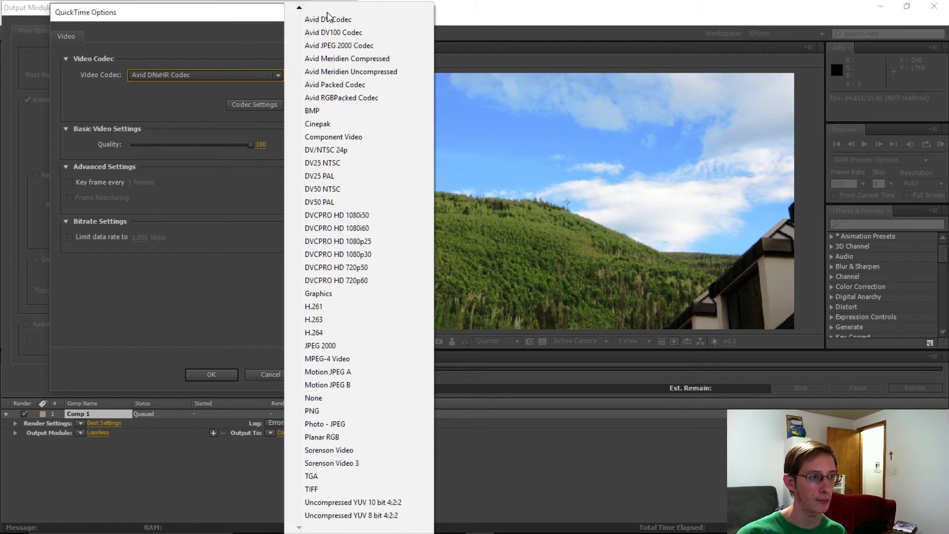
{"action": "mouse_move", "coordinate": [326, 11]}
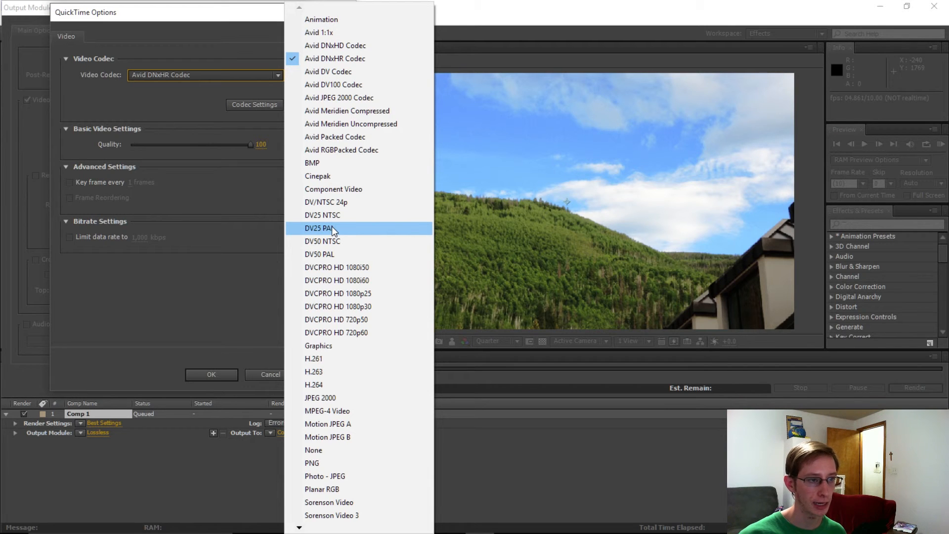
{"action": "left_click", "coordinate": [204, 204]}
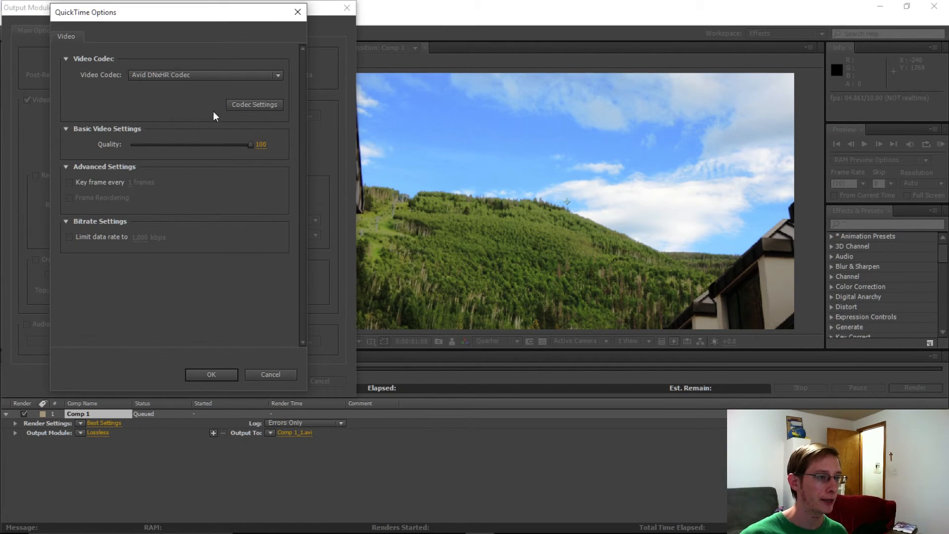
{"action": "left_click", "coordinate": [211, 377]}
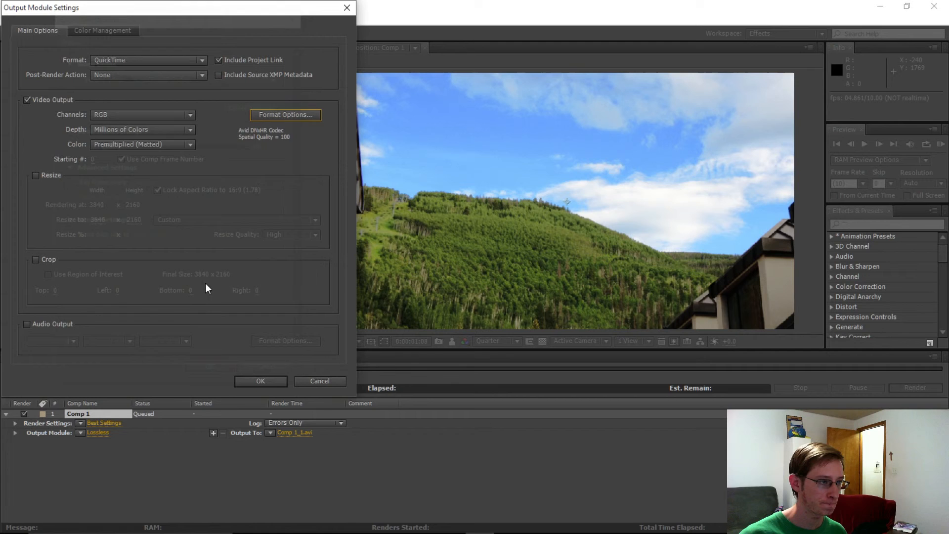
Step: Switch the output format back to H.264, confirm the output module settings and start rendering Comp 1
{"action": "left_click", "coordinate": [162, 61]}
{"action": "left_click", "coordinate": [146, 141]}
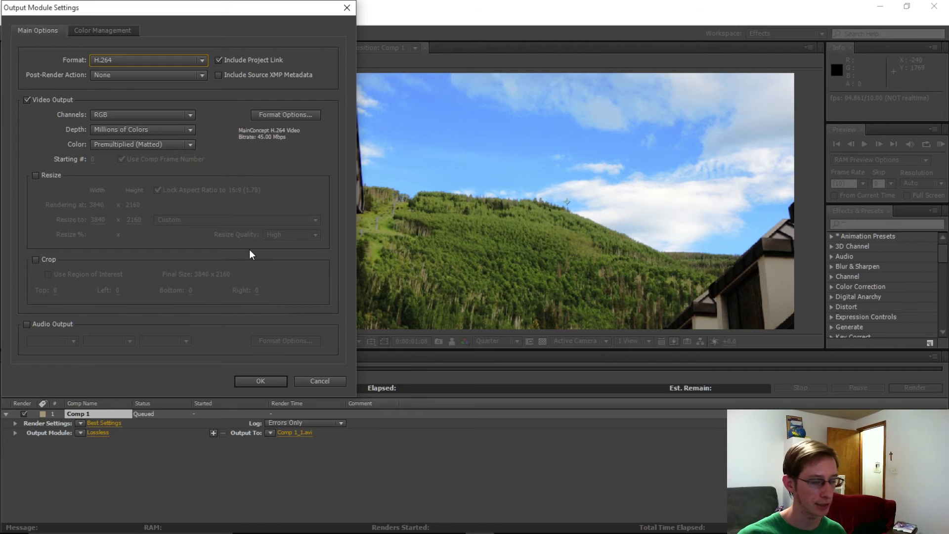
{"action": "left_click", "coordinate": [259, 384]}
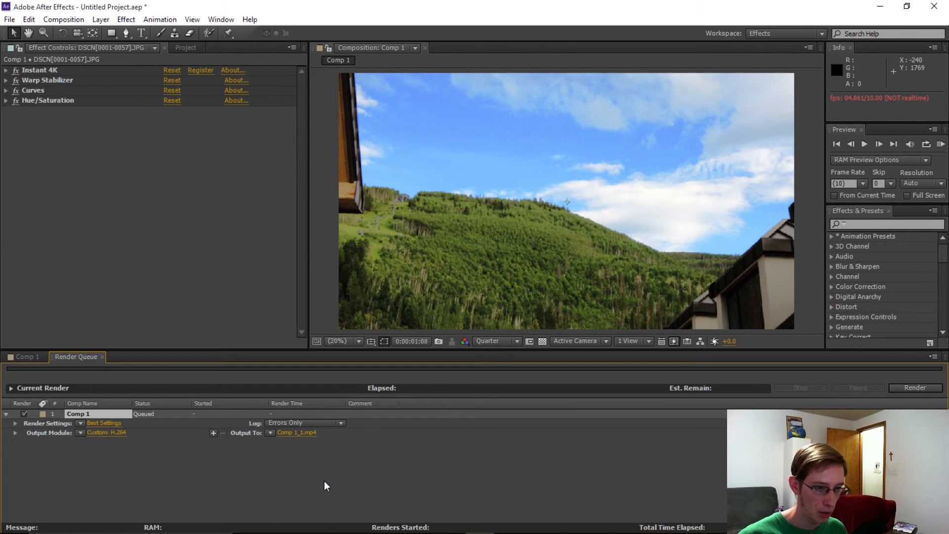
{"action": "left_click", "coordinate": [914, 387]}
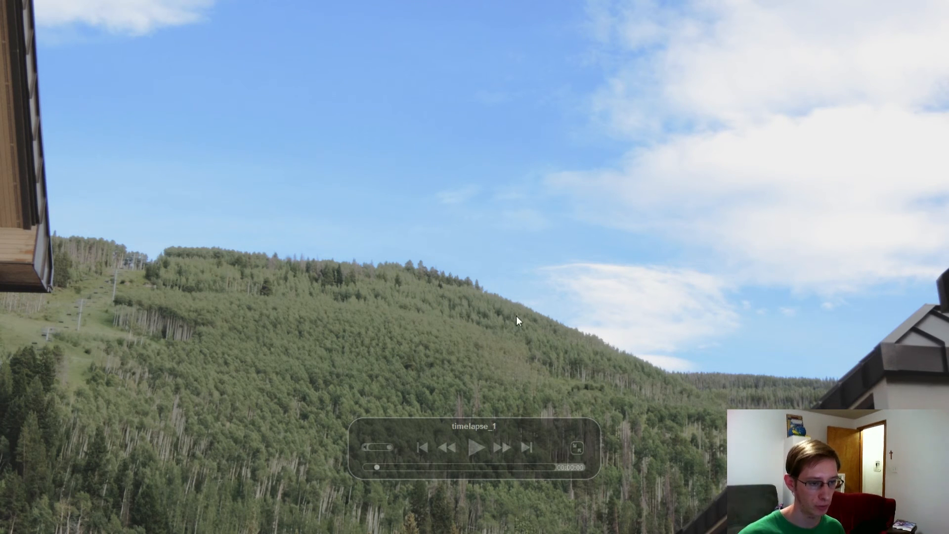
Step: Rewind the timelapse_1 video to its beginning in the media player and play it
{"action": "left_click_drag", "start_coordinate": [373, 466], "coordinate": [347, 469]}
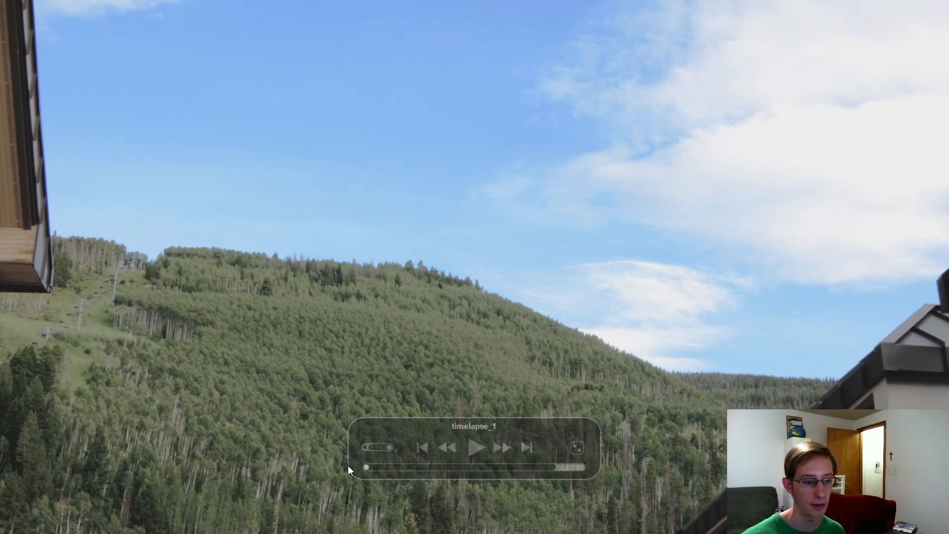
{"action": "left_click", "coordinate": [477, 452]}
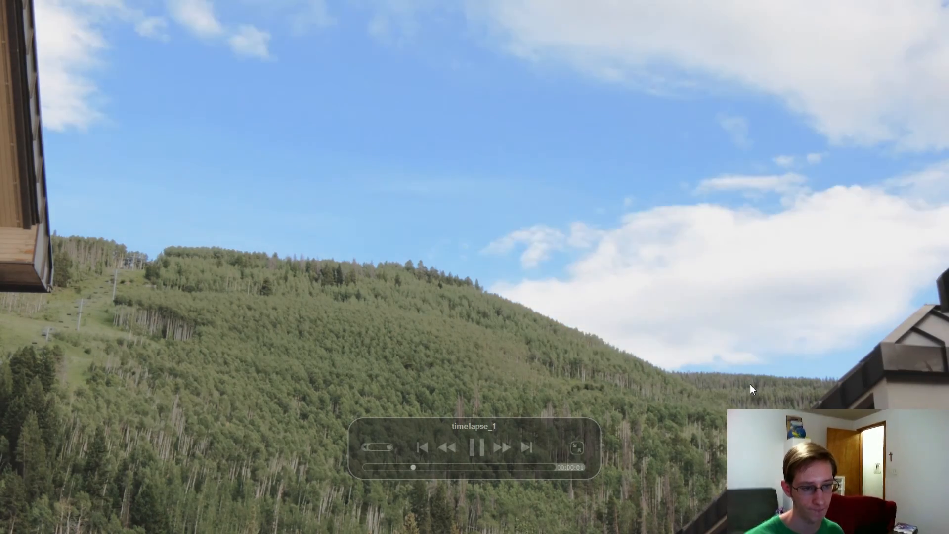